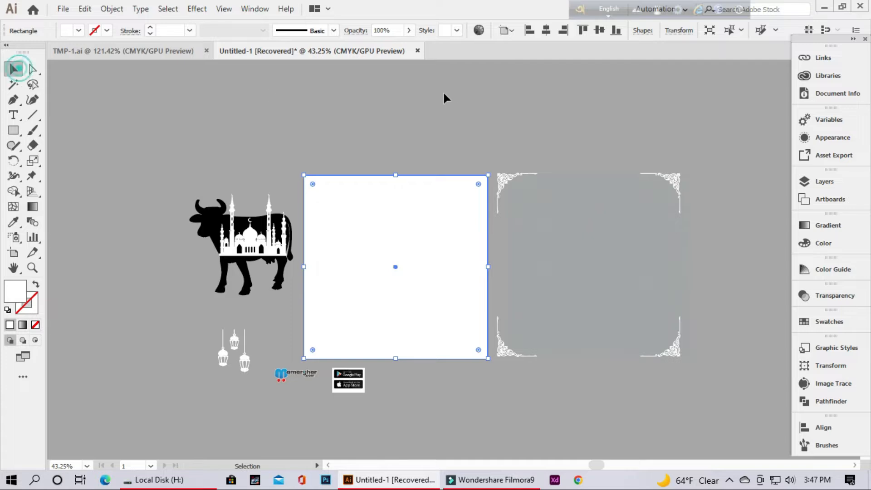
Place the floral pattern over the white square, bring it to the front, and align it to the artboard
{"action": "left_click_drag", "start_coordinate": [622, 258], "coordinate": [421, 260]}
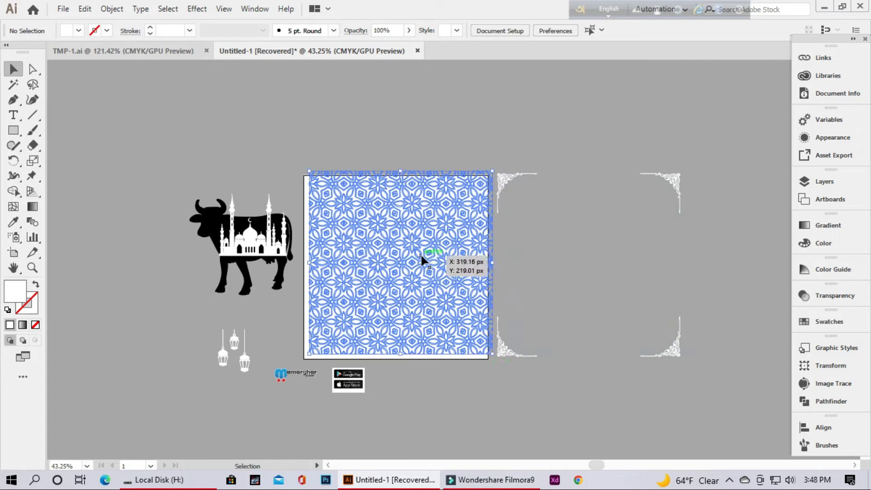
{"action": "right_click", "coordinate": [421, 257]}
{"action": "mouse_move", "coordinate": [449, 394]}
{"action": "left_click", "coordinate": [577, 392]}
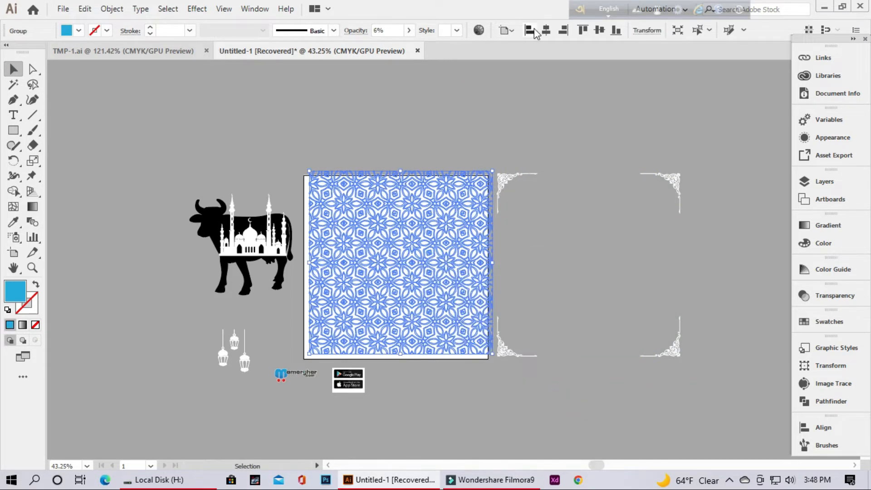
{"action": "left_click", "coordinate": [489, 85]}
{"action": "left_click_drag", "start_coordinate": [363, 136], "coordinate": [413, 230]}
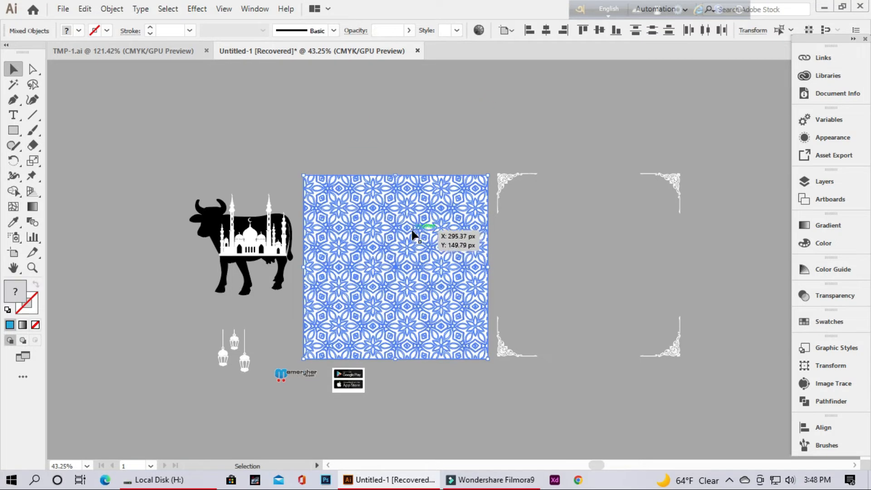
Lock the white square and the floral pattern together as the background
{"action": "right_click", "coordinate": [412, 231]}
{"action": "left_click", "coordinate": [115, 9]}
{"action": "mouse_move", "coordinate": [213, 132]}
{"action": "left_click", "coordinate": [357, 84]}
Move the cow and mosque artwork onto the artboard and bring it to the front
{"action": "left_click_drag", "start_coordinate": [423, 280], "coordinate": [537, 289]}
{"action": "left_click_drag", "start_coordinate": [111, 120], "coordinate": [476, 218]}
{"action": "right_click", "coordinate": [475, 218]}
{"action": "left_click", "coordinate": [660, 341]}
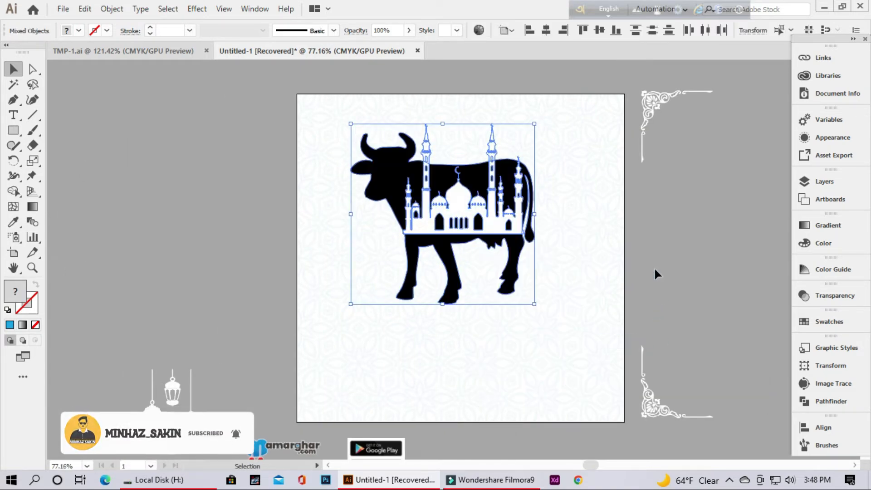
Cut the mosque out of the cow silhouette with the Minus Front shape mode
{"action": "left_click", "coordinate": [830, 401]}
{"action": "left_click", "coordinate": [679, 372]}
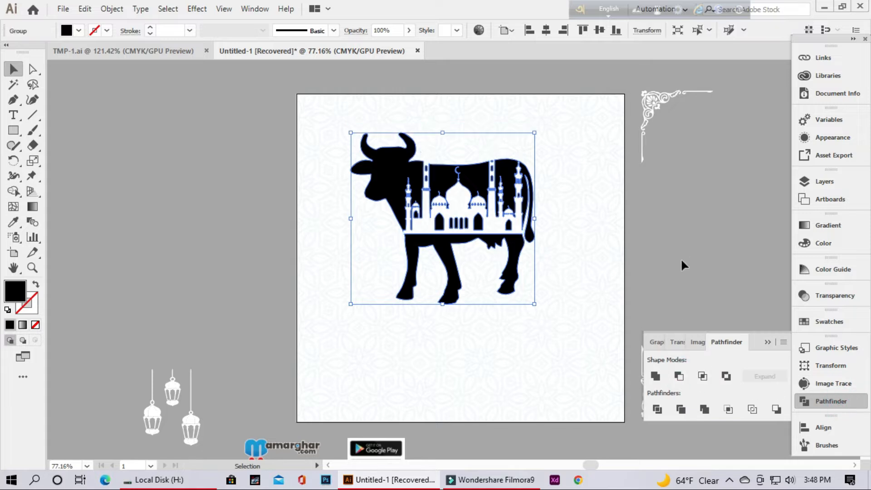
{"action": "left_click", "coordinate": [653, 249]}
Isolate the cow group, delete the belly and legs piece below the mosque, and leave isolation mode
{"action": "left_click_drag", "start_coordinate": [545, 242], "coordinate": [573, 156]}
{"action": "left_click", "coordinate": [468, 246]}
{"action": "right_click", "coordinate": [455, 232]}
{"action": "left_click", "coordinate": [499, 326]}
{"action": "left_click", "coordinate": [486, 281]}
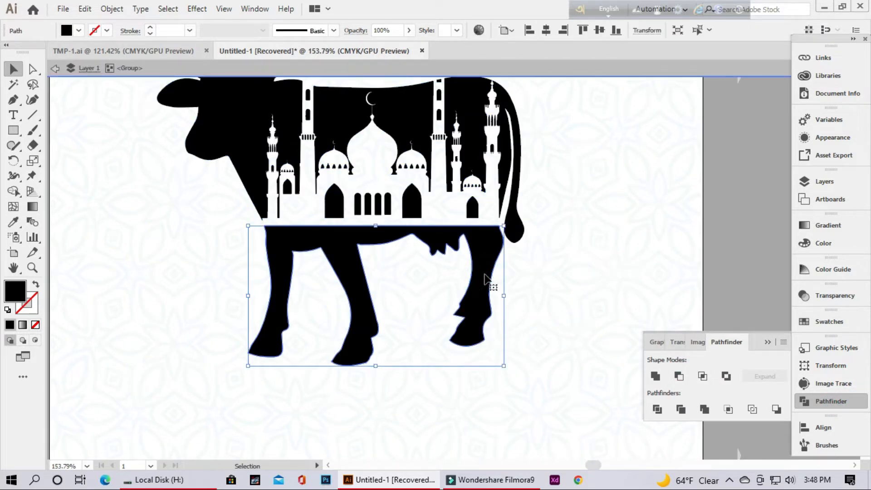
{"action": "key", "text": "Delete"}
{"action": "left_click_drag", "start_coordinate": [627, 201], "coordinate": [488, 278]}
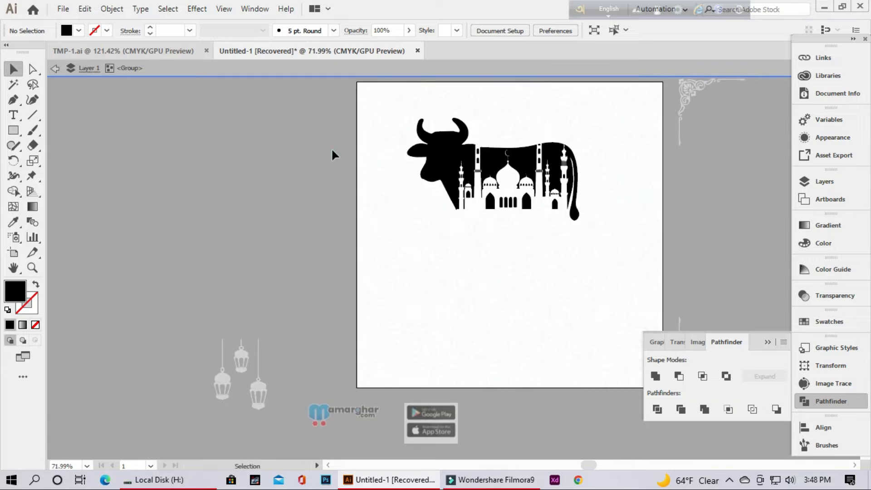
{"action": "double_click", "coordinate": [315, 152]}
Fill the remaining cow and mosque shape with the light blue swatch
{"action": "left_click_drag", "start_coordinate": [412, 107], "coordinate": [584, 276]}
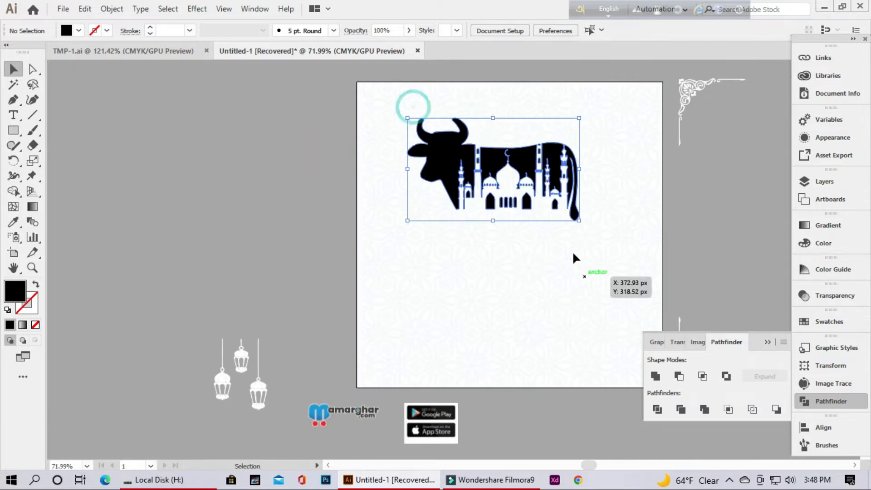
{"action": "left_click", "coordinate": [77, 31]}
{"action": "left_click", "coordinate": [88, 62]}
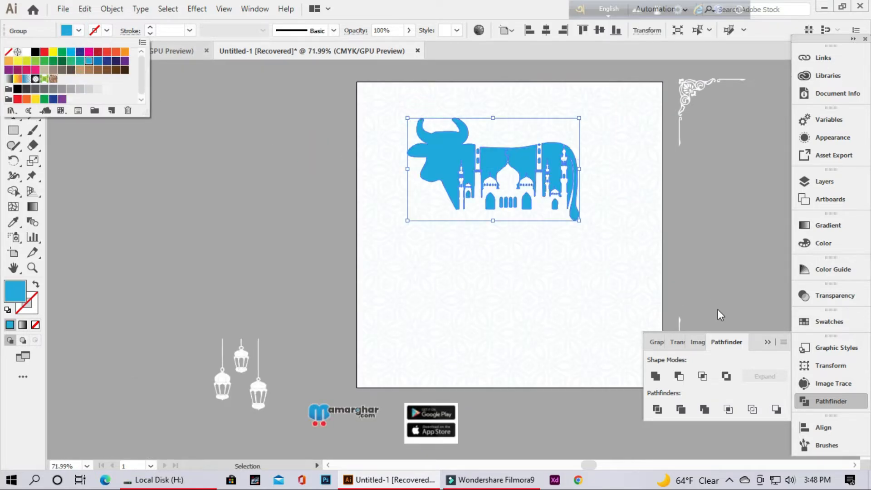
{"action": "left_click", "coordinate": [764, 342]}
{"action": "left_click", "coordinate": [767, 343]}
{"action": "left_click", "coordinate": [738, 262]}
Bring the ornamental corner frame to the front and fill it with the same light blue swatch
{"action": "key", "text": "ctrl+space"}
{"action": "left_click_drag", "start_coordinate": [605, 244], "coordinate": [591, 272]}
{"action": "left_click", "coordinate": [603, 130]}
{"action": "right_click", "coordinate": [600, 132]}
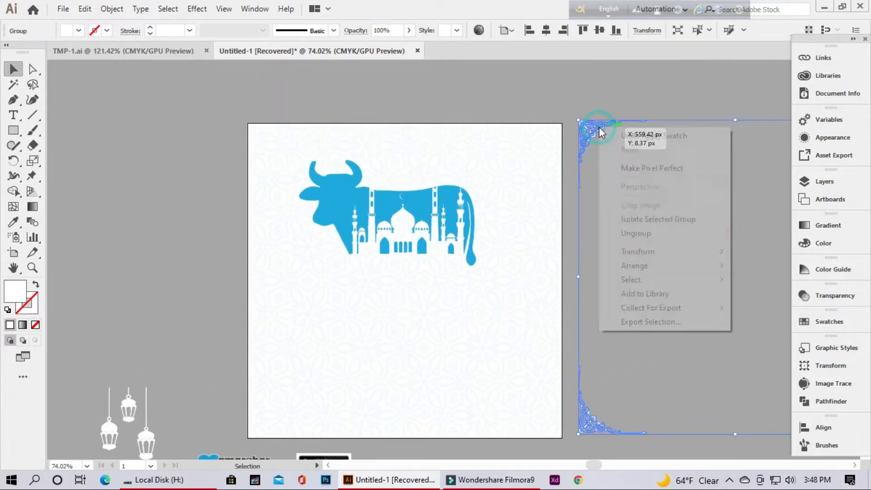
{"action": "mouse_move", "coordinate": [671, 268]}
{"action": "left_click", "coordinate": [533, 266]}
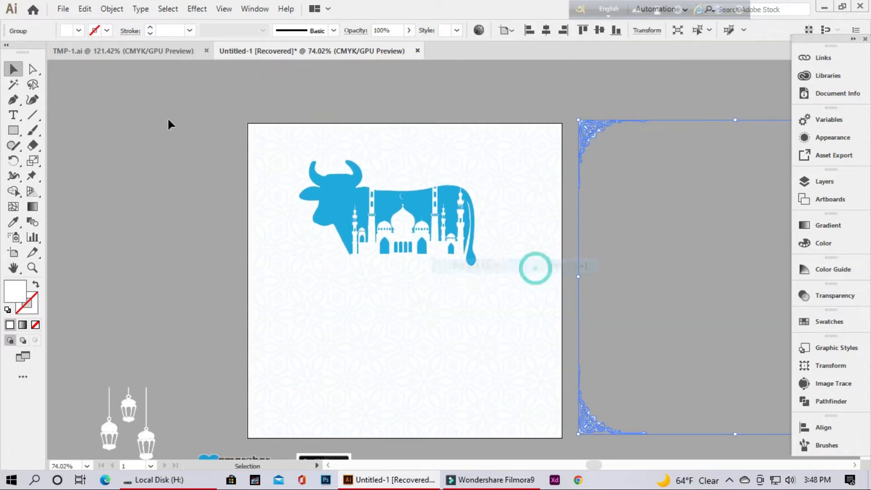
{"action": "left_click", "coordinate": [78, 31]}
{"action": "left_click", "coordinate": [87, 62]}
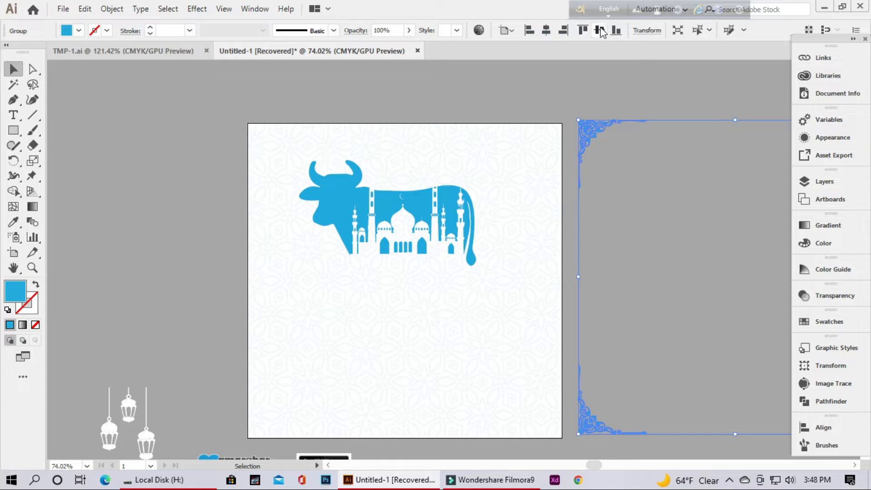
Move the corner frame onto the artboard and center it horizontally and vertically
{"action": "left_click_drag", "start_coordinate": [605, 128], "coordinate": [307, 128]}
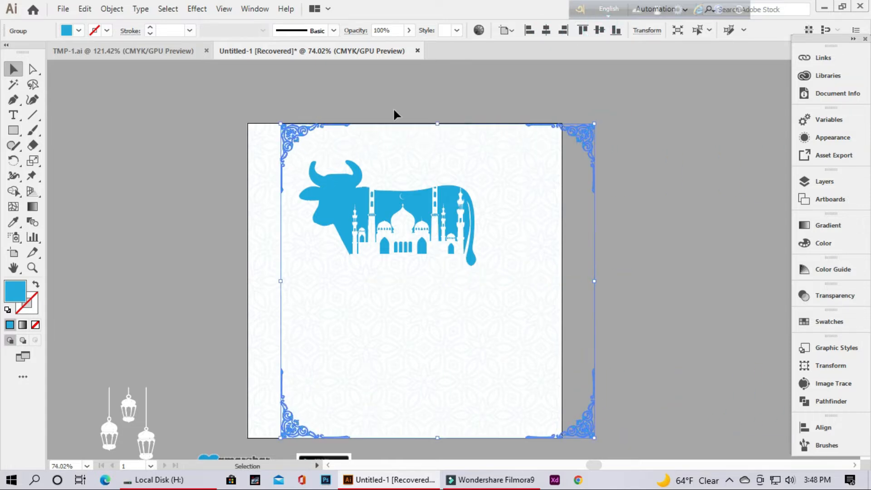
{"action": "left_click", "coordinate": [547, 31]}
{"action": "left_click", "coordinate": [597, 29]}
{"action": "left_click", "coordinate": [627, 211]}
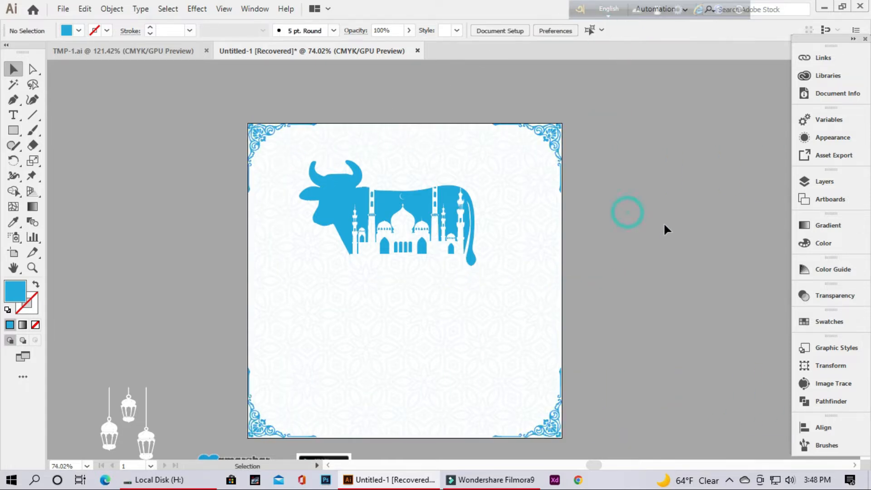
Shift the cow artwork slightly right and down so it sits horizontally centered on the artboard
{"action": "left_click_drag", "start_coordinate": [685, 227], "coordinate": [618, 253]}
{"action": "left_click_drag", "start_coordinate": [661, 282], "coordinate": [582, 240]}
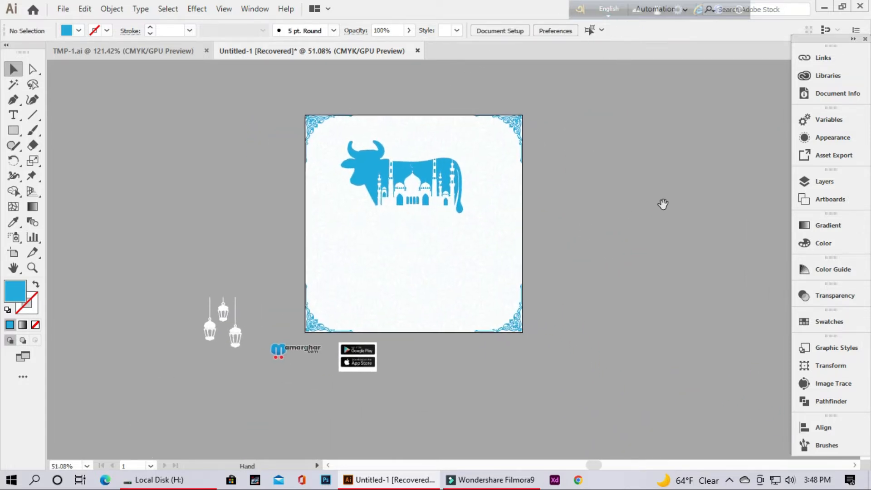
{"action": "left_click_drag", "start_coordinate": [566, 200], "coordinate": [621, 230]}
{"action": "left_click_drag", "start_coordinate": [594, 219], "coordinate": [661, 217]}
{"action": "left_click_drag", "start_coordinate": [406, 149], "coordinate": [422, 161]}
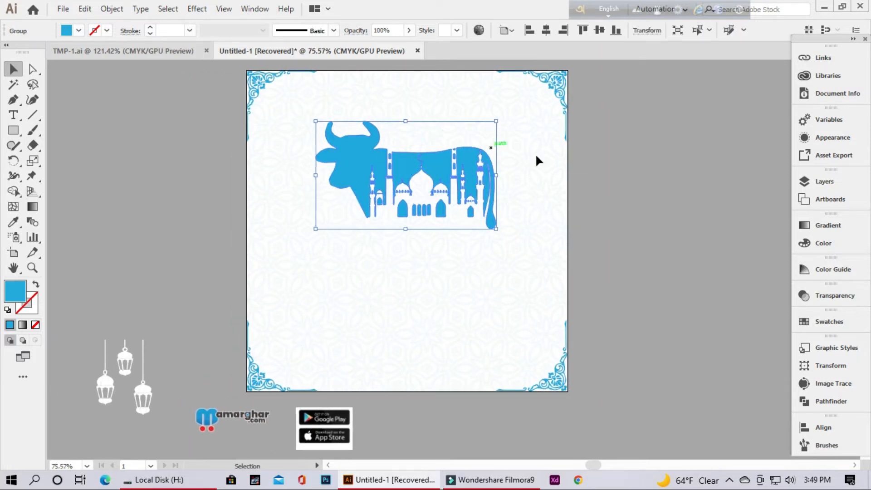
{"action": "left_click", "coordinate": [627, 211]}
Switch the keyboard input to Bangla and add the text "ঈদ" beside the artboard
{"action": "left_click", "coordinate": [14, 115]}
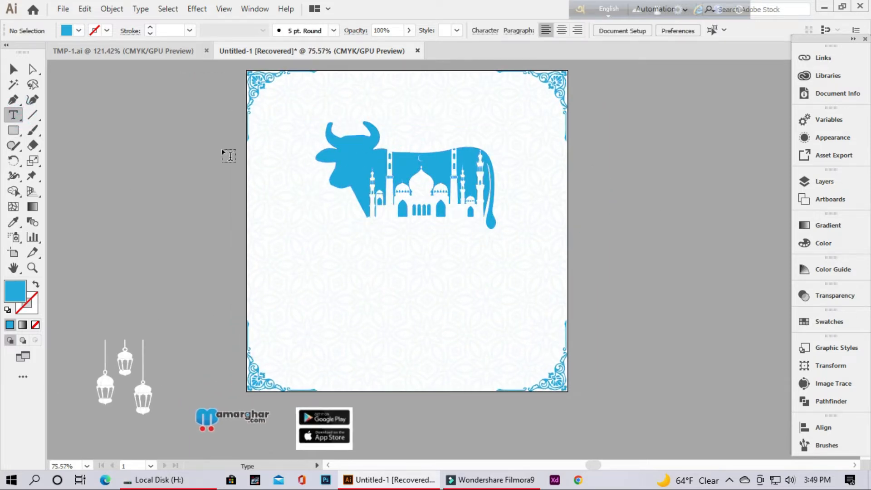
{"action": "left_click", "coordinate": [595, 13]}
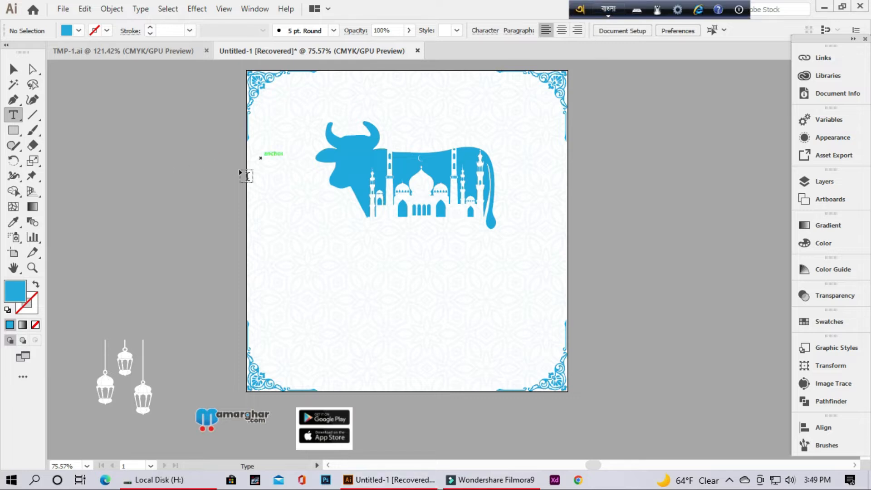
{"action": "left_click", "coordinate": [162, 174]}
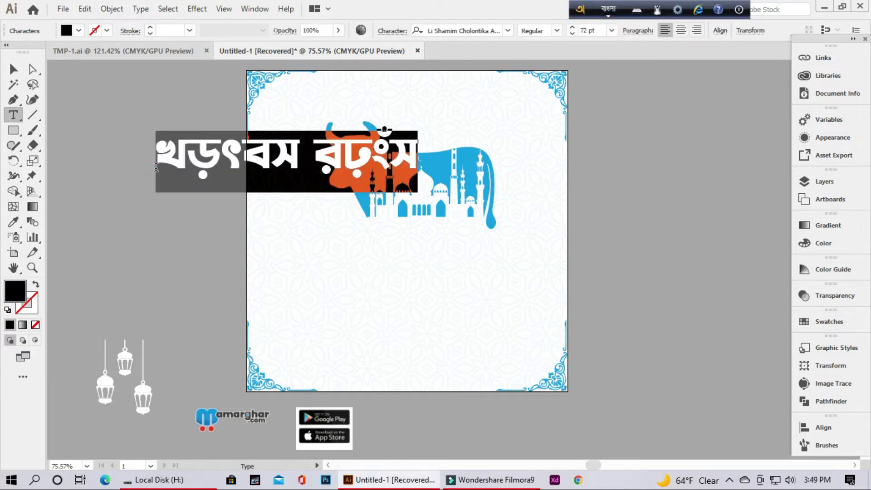
{"action": "type", "text": "eid"}
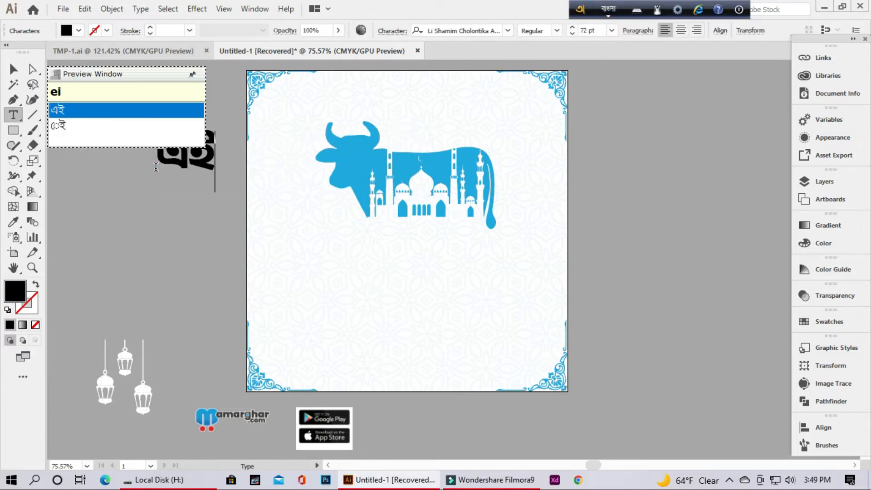
{"action": "left_click", "coordinate": [12, 70]}
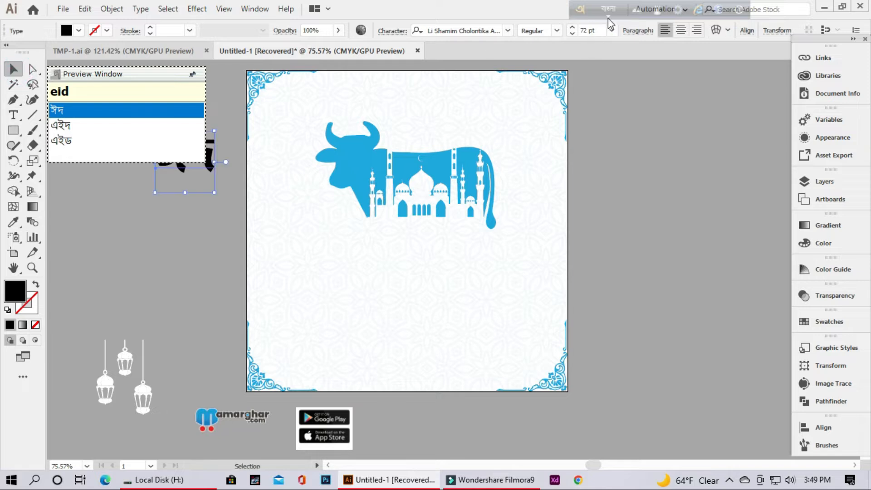
Duplicate the ঈদ text and place the copy below the original
{"action": "left_click_drag", "start_coordinate": [167, 192], "coordinate": [313, 256]}
{"action": "left_click_drag", "start_coordinate": [204, 203], "coordinate": [313, 304]}
{"action": "left_click", "coordinate": [243, 180]}
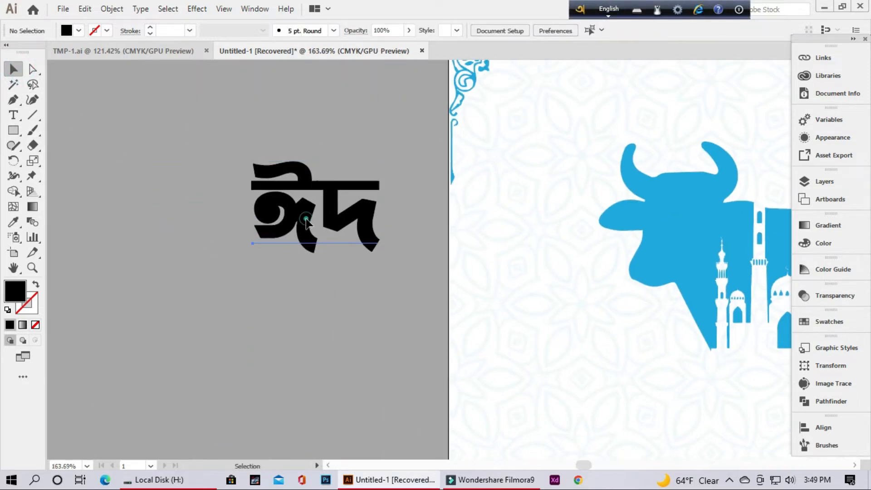
{"action": "left_click_drag", "start_coordinate": [306, 222], "coordinate": [273, 386], "text": "alt"}
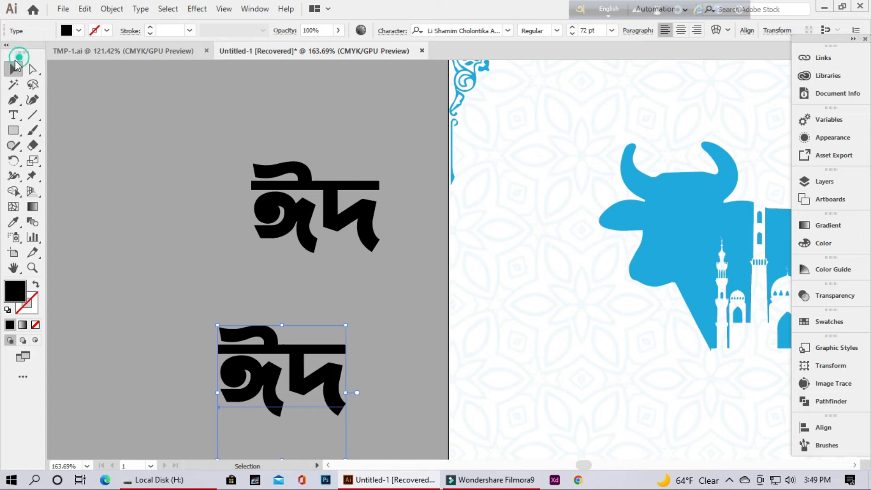
Give the upper ঈদ text a white fill and a 16 pt white stroke
{"action": "left_click", "coordinate": [319, 188]}
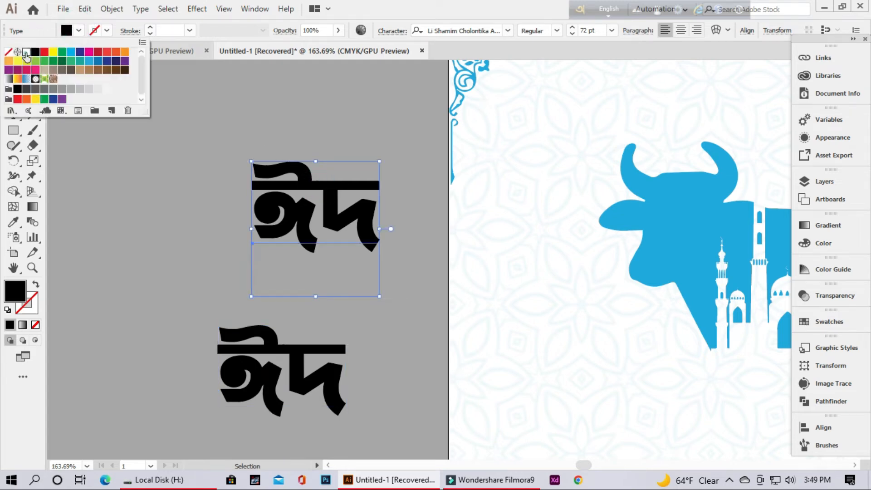
{"action": "left_click", "coordinate": [26, 52]}
{"action": "left_click", "coordinate": [78, 31]}
{"action": "left_click", "coordinate": [26, 52]}
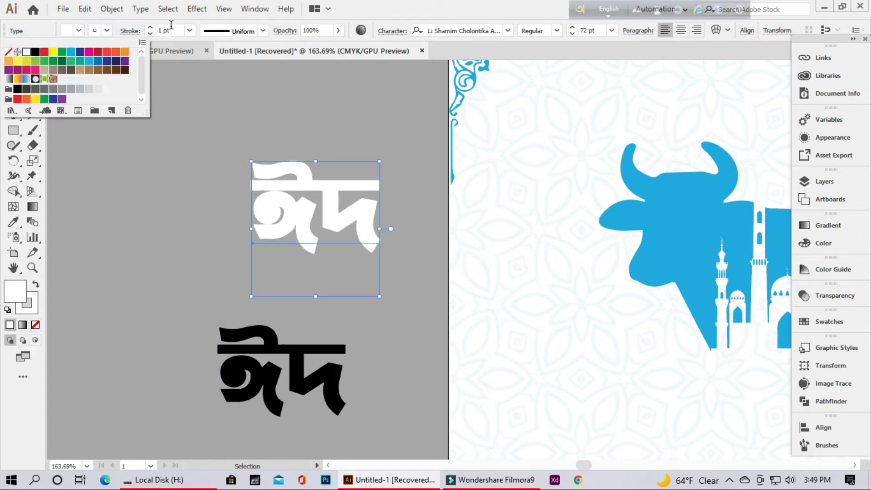
{"action": "left_click", "coordinate": [190, 31]}
{"action": "left_click", "coordinate": [207, 254]}
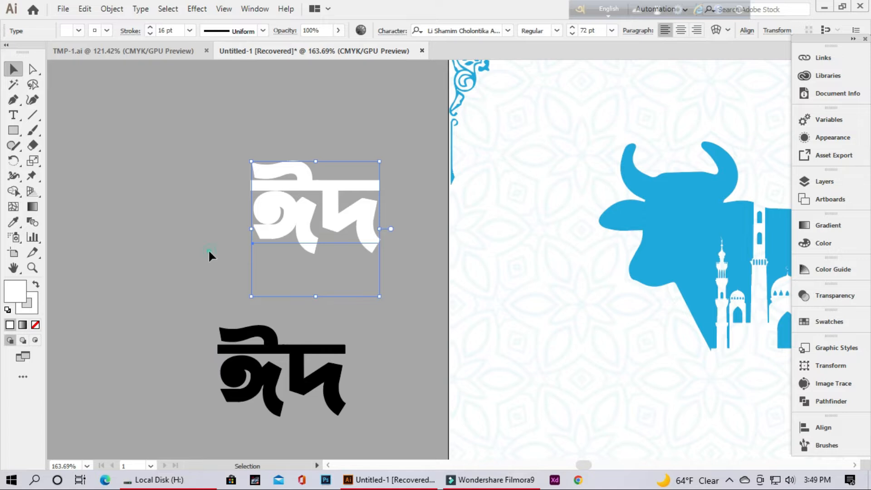
Place the black ঈদ copy on top of the white stroked text
{"action": "left_click", "coordinate": [171, 145]}
{"action": "mouse_move", "coordinate": [266, 384]}
{"action": "left_mouse_down"}
{"action": "mouse_move", "coordinate": [286, 321]}
{"action": "mouse_move", "coordinate": [298, 214]}
{"action": "mouse_move", "coordinate": [299, 225]}
{"action": "left_mouse_up"}
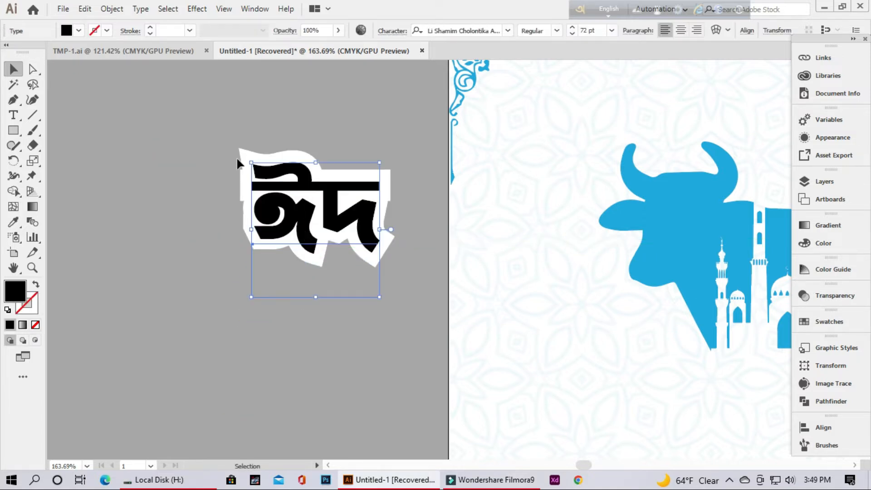
{"action": "left_click", "coordinate": [123, 136]}
Reduce the white text's stroke to 13 pt and realign the black ঈদ over it
{"action": "left_click_drag", "start_coordinate": [273, 204], "coordinate": [281, 243]}
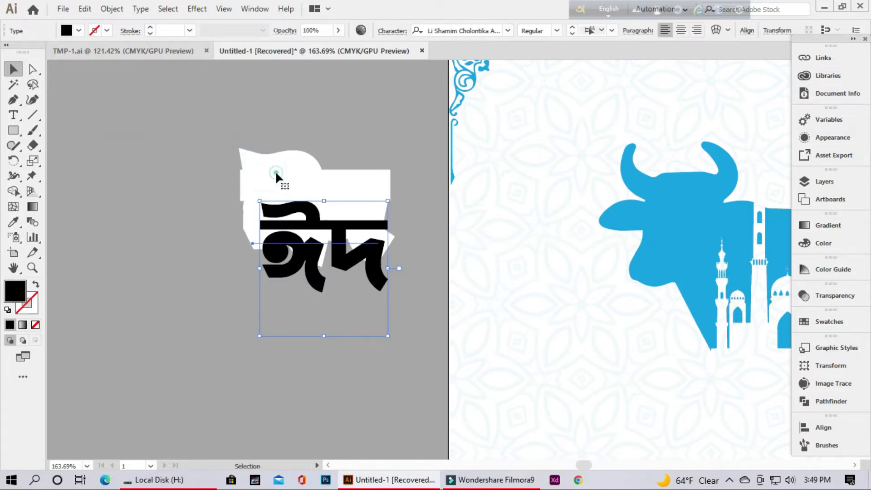
{"action": "left_click", "coordinate": [275, 170]}
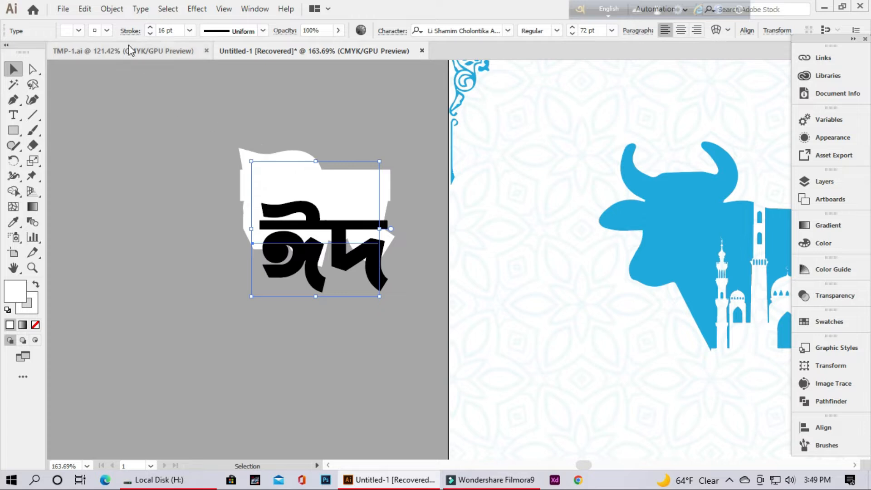
{"action": "left_click", "coordinate": [225, 178]}
{"action": "left_click_drag", "start_coordinate": [277, 233], "coordinate": [259, 168]}
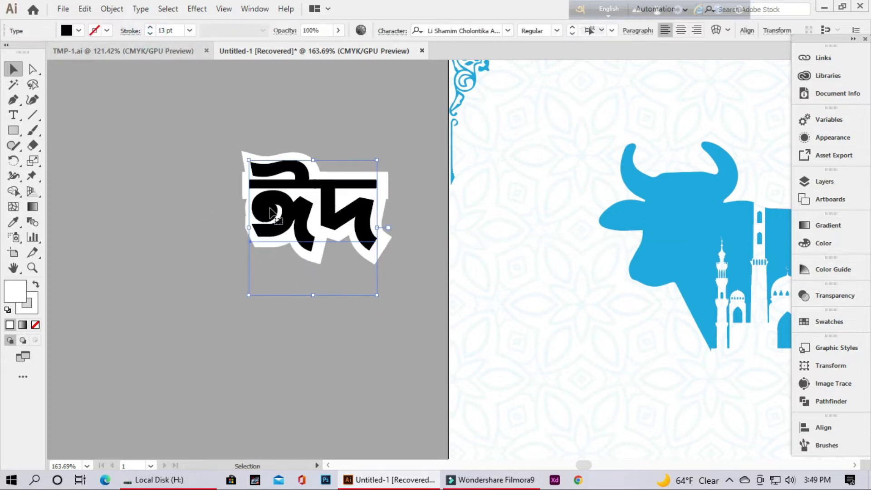
{"action": "left_click_drag", "start_coordinate": [362, 214], "coordinate": [362, 217]}
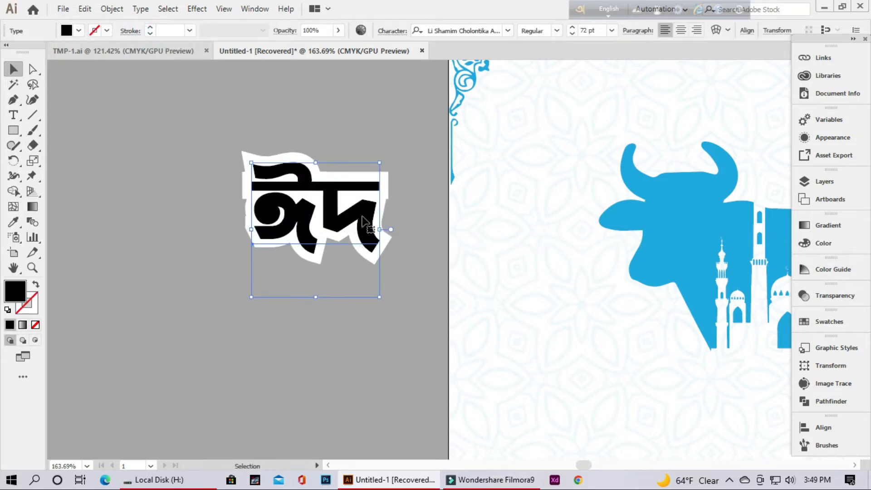
Convert both ঈদ texts to outlines
{"action": "right_click", "coordinate": [334, 252]}
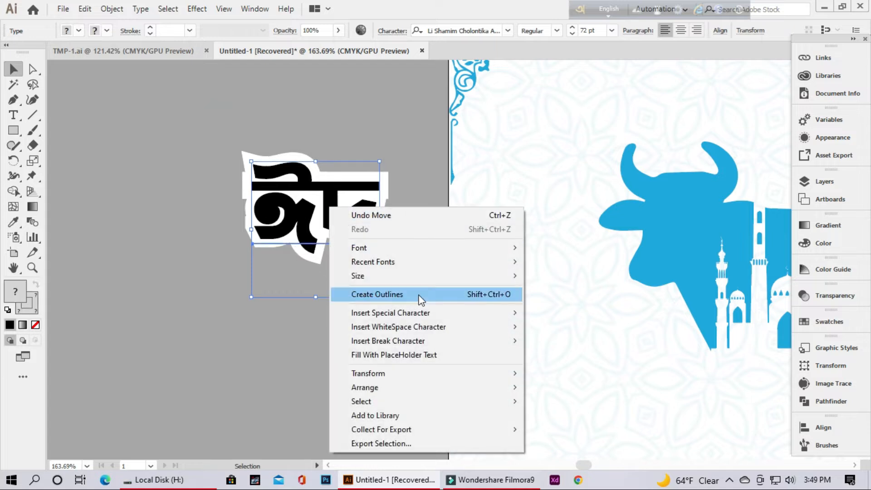
{"action": "left_click", "coordinate": [388, 238]}
{"action": "left_click", "coordinate": [339, 294]}
Fill the black ঈদ lettering with the light blue swatch
{"action": "scroll", "coordinate": [511, 249], "scroll_direction": "down", "scroll_amount": 3}
{"action": "left_click_drag", "start_coordinate": [487, 283], "coordinate": [346, 233]}
{"action": "left_click", "coordinate": [227, 177]}
{"action": "left_click", "coordinate": [78, 30]}
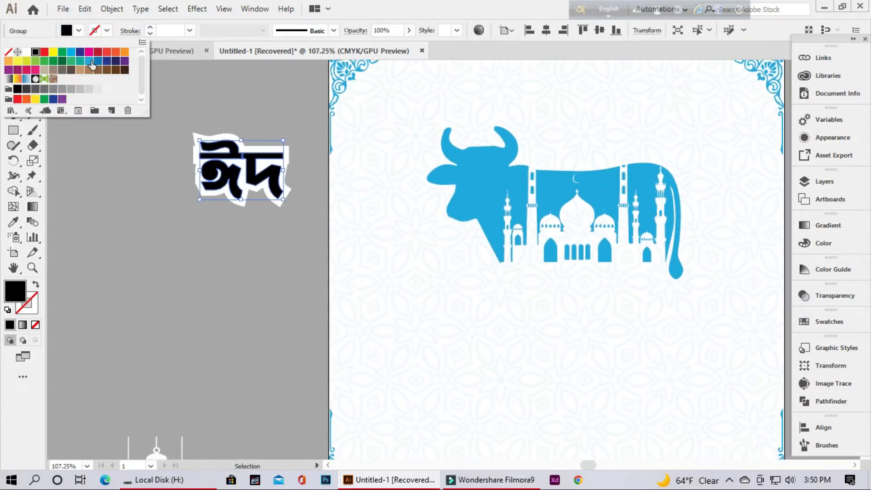
{"action": "left_click", "coordinate": [92, 65]}
Group the blue ঈদ lettering with its white backing
{"action": "left_click", "coordinate": [191, 112]}
{"action": "left_click", "coordinate": [263, 177]}
{"action": "right_click", "coordinate": [262, 176]}
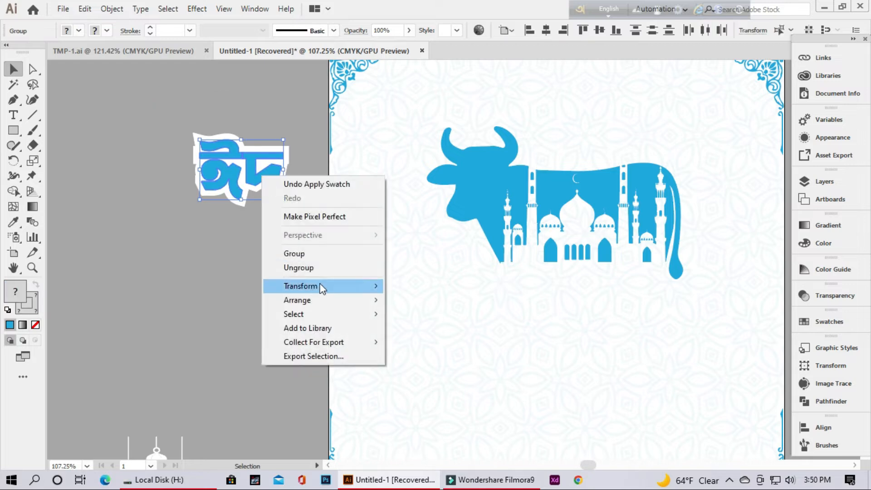
{"action": "left_click", "coordinate": [238, 247]}
Enlarge the grouped ঈদ lettering until it slightly overlaps the artboard's left edge
{"action": "left_click", "coordinate": [280, 198]}
{"action": "left_click_drag", "start_coordinate": [281, 200], "coordinate": [337, 241]}
{"action": "left_click_drag", "start_coordinate": [462, 281], "coordinate": [410, 294]}
{"action": "left_click_drag", "start_coordinate": [409, 295], "coordinate": [208, 250]}
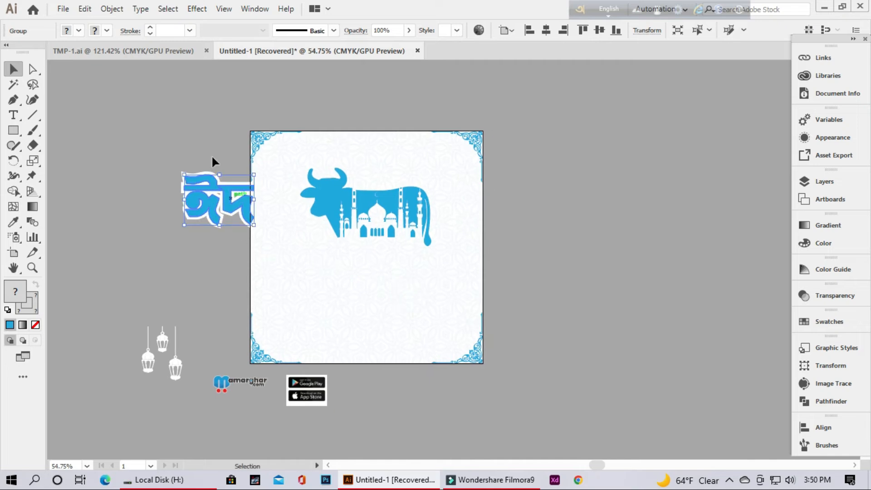
Give the ঈদ group a #00AAFF drop shadow with 7 px offsets and 5 px blur, and move it beneath the cow and mosque graphic
{"action": "left_click", "coordinate": [197, 9]}
{"action": "mouse_move", "coordinate": [234, 152]}
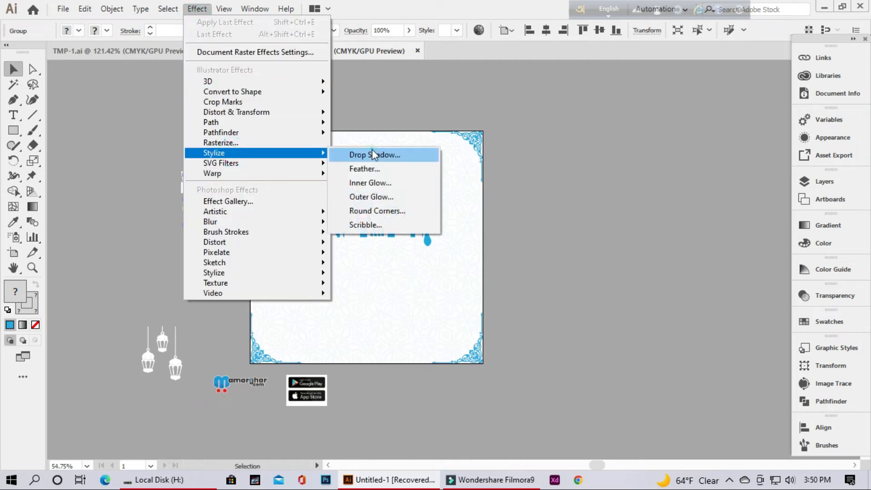
{"action": "left_click", "coordinate": [370, 151]}
{"action": "left_click", "coordinate": [684, 175]}
{"action": "left_click_drag", "start_coordinate": [455, 232], "coordinate": [455, 227]}
{"action": "left_click", "coordinate": [429, 157]}
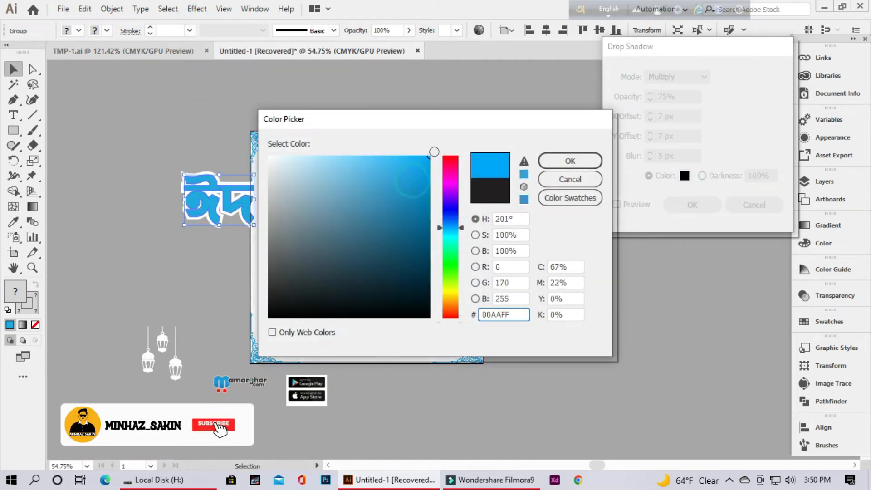
{"action": "left_click", "coordinate": [569, 160]}
{"action": "left_click", "coordinate": [618, 204]}
{"action": "left_click", "coordinate": [691, 205]}
{"action": "left_click_drag", "start_coordinate": [249, 208], "coordinate": [410, 272]}
{"action": "left_click", "coordinate": [526, 249]}
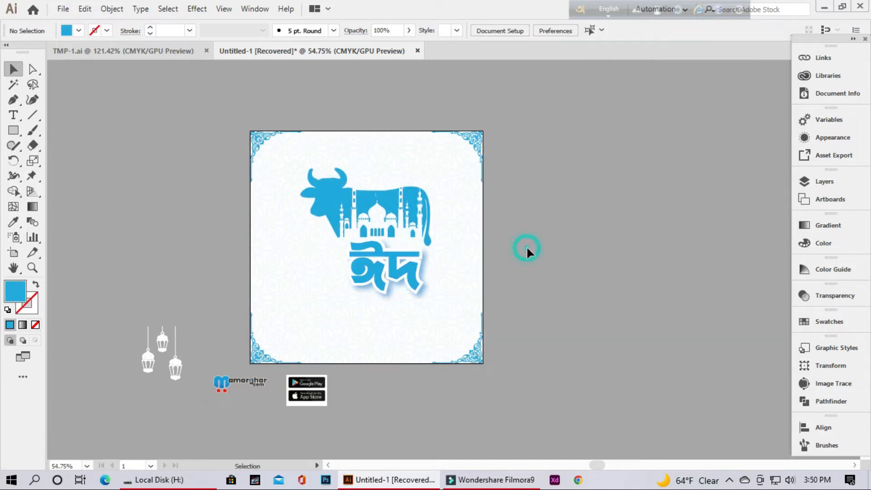
Start a new text line on the empty canvas beside the artboard's upper-left corner and clear its placeholder and mistyped characters
{"action": "left_click", "coordinate": [14, 115]}
{"action": "left_click", "coordinate": [100, 166]}
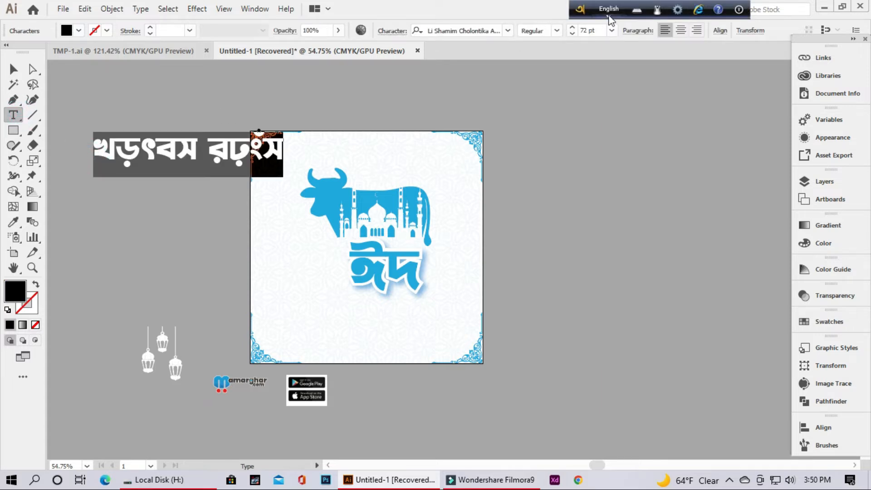
{"action": "left_click", "coordinate": [282, 146]}
{"action": "left_click", "coordinate": [280, 147]}
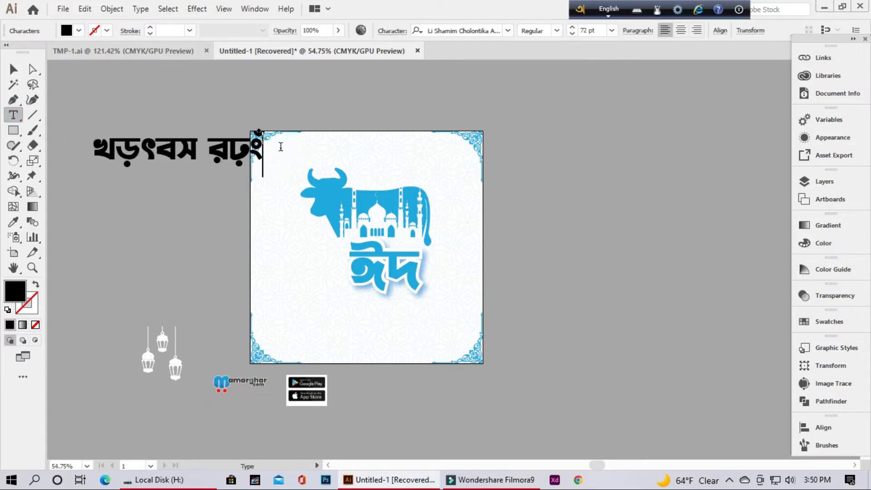
{"action": "key", "text": "BackSpace"}
{"action": "key", "text": "BackSpace"}
{"action": "key", "text": "BackSpace"}
{"action": "key", "text": "BackSpace"}
{"action": "key", "text": "BackSpace"}
{"action": "key", "text": "BackSpace"}
{"action": "key", "text": "BackSpace"}
{"action": "key", "text": "BackSpace"}
{"action": "key", "text": "BackSpace"}
{"action": "key", "text": "BackSpace"}
{"action": "type", "text": "ম"}
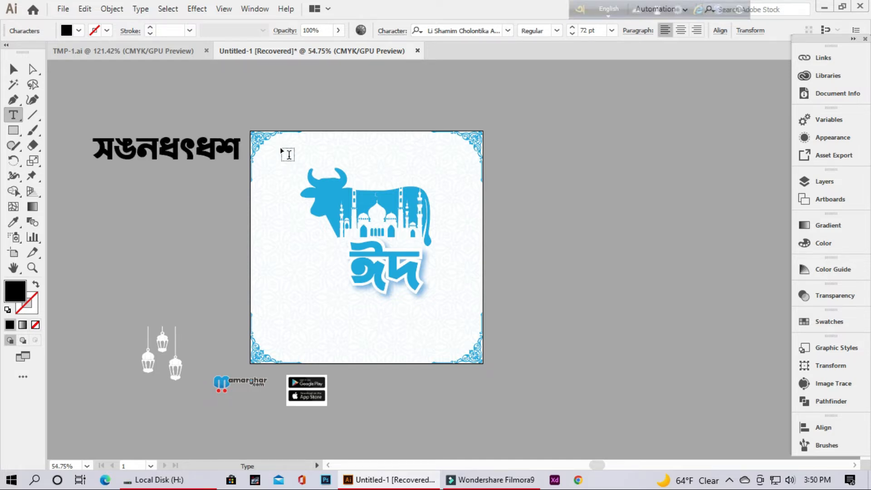
{"action": "key", "text": "BackSpace"}
{"action": "key", "text": "BackSpace"}
{"action": "key", "text": "BackSpace"}
{"action": "key", "text": "BackSpace"}
{"action": "key", "text": "BackSpace"}
{"action": "key", "text": "BackSpace"}
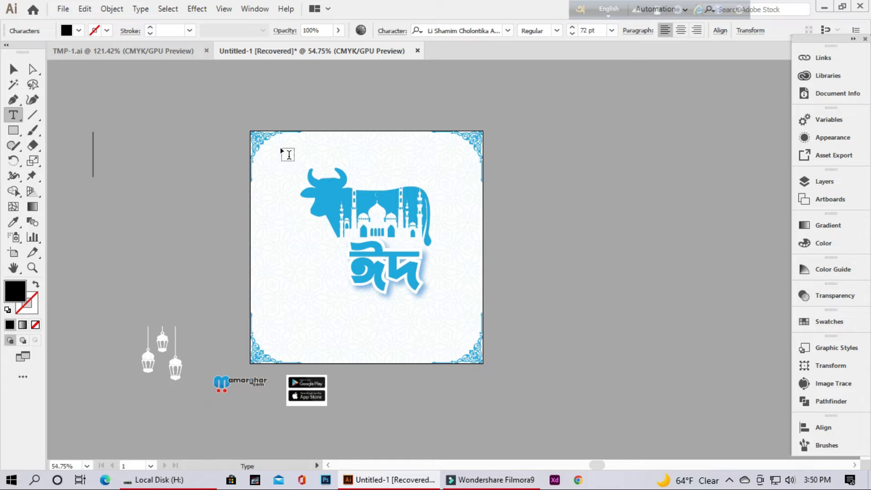
Enter মোবারাক in the empty text line using Bangla phonetic input, and return the keyboard language to English
{"action": "key", "text": "F12"}
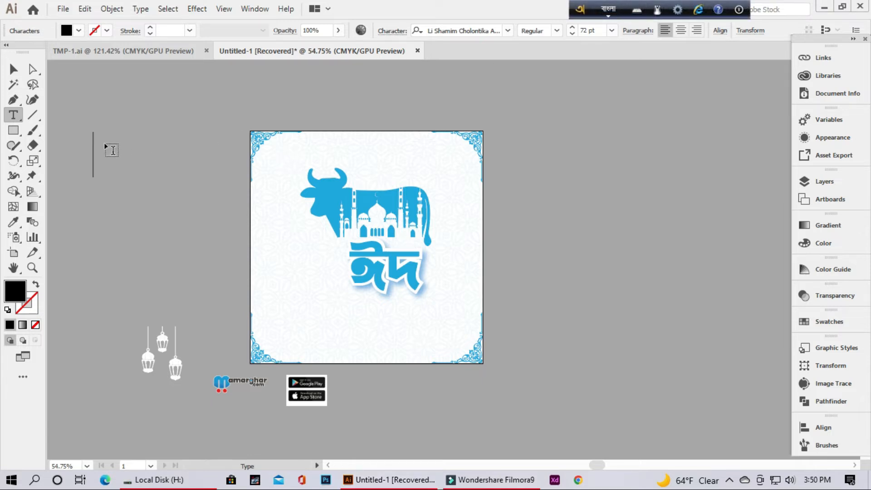
{"action": "type", "text": "m"}
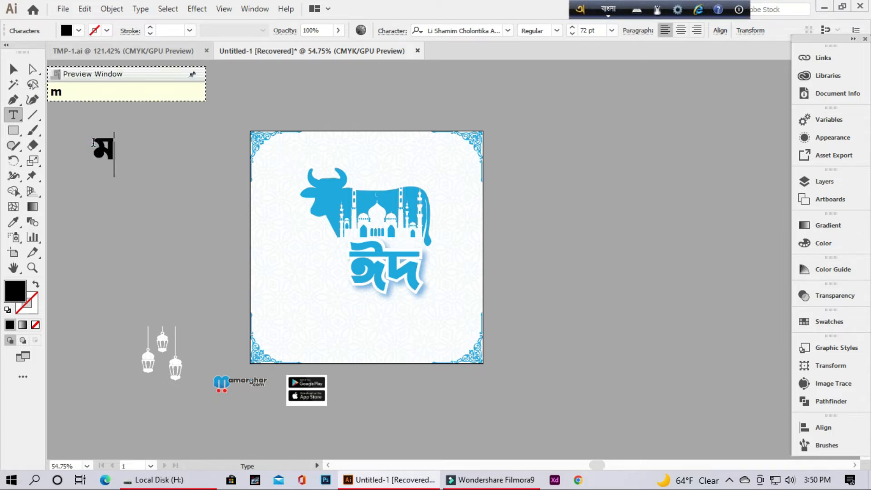
{"action": "type", "text": "Obarak"}
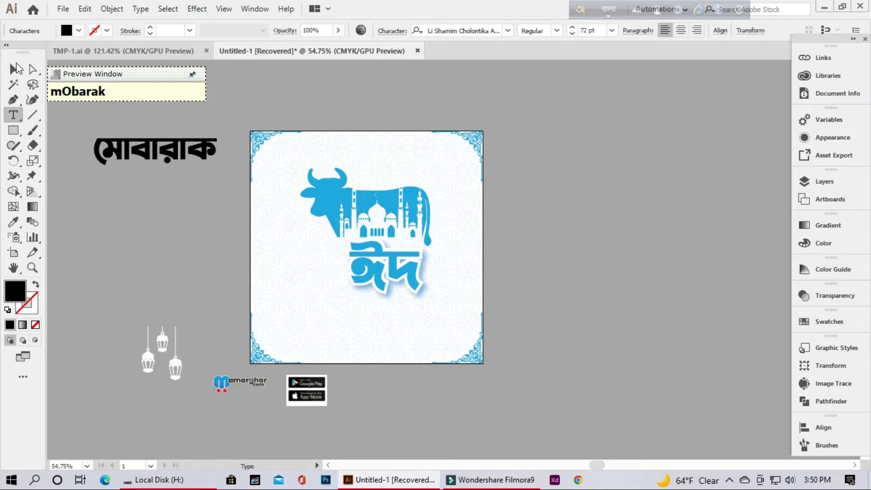
{"action": "left_click", "coordinate": [18, 62]}
{"action": "left_click", "coordinate": [608, 9]}
Fill the black মোবারাক text with the light blue swatch
{"action": "left_click_drag", "start_coordinate": [121, 194], "coordinate": [245, 237]}
{"action": "left_click_drag", "start_coordinate": [204, 211], "coordinate": [420, 246]}
{"action": "left_click", "coordinate": [79, 30]}
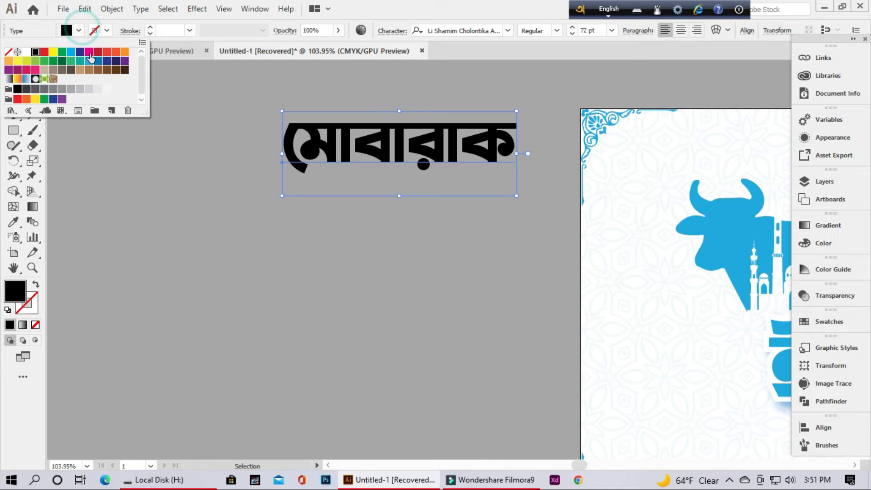
{"action": "left_click", "coordinate": [90, 65]}
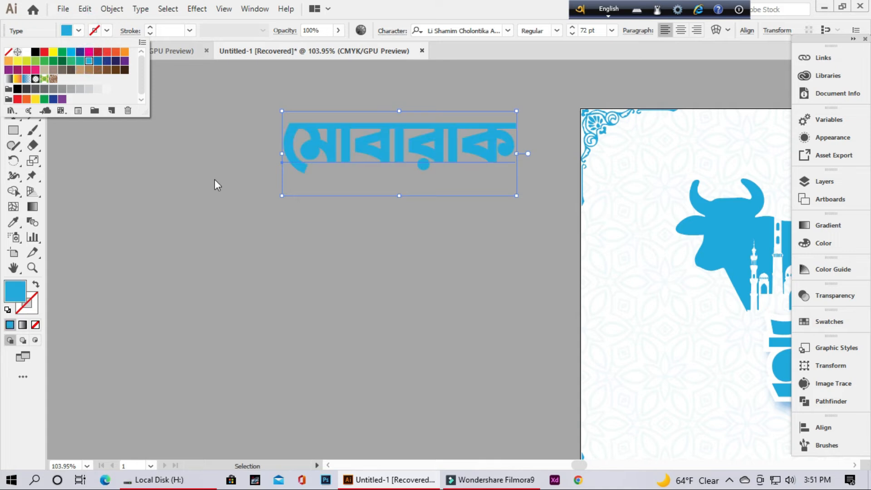
{"action": "left_click", "coordinate": [322, 199]}
{"action": "key", "text": "backslash"}
{"action": "left_click_drag", "start_coordinate": [328, 163], "coordinate": [336, 238]}
{"action": "key", "text": "ctrl+z"}
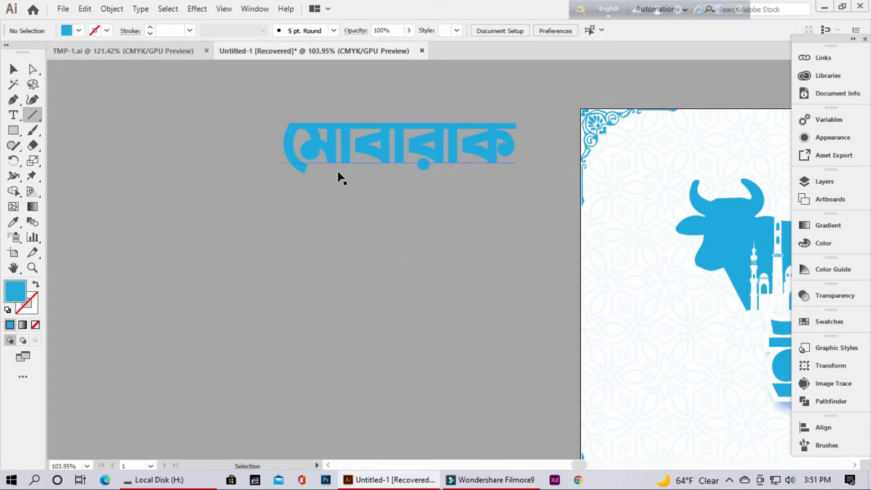
Duplicate the light blue মোবারাক text straight below the original
{"action": "left_click", "coordinate": [14, 71]}
{"action": "left_click", "coordinate": [334, 150]}
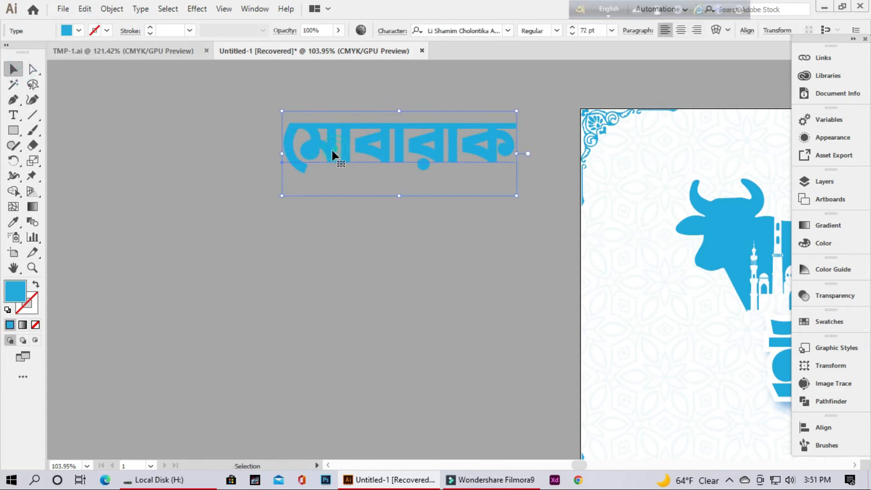
{"action": "left_click_drag", "start_coordinate": [330, 153], "coordinate": [330, 271]}
Give the upper মোবারাক text a white fill and a 16 pt white stroke
{"action": "left_click", "coordinate": [313, 175]}
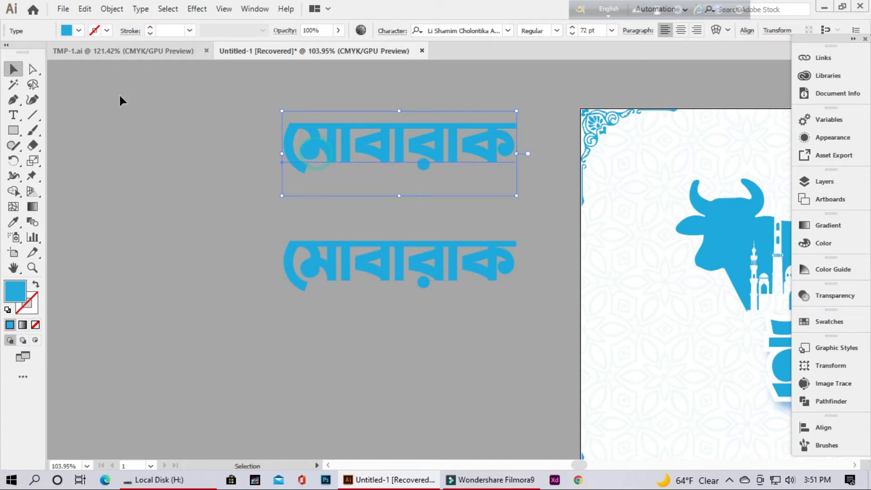
{"action": "left_click", "coordinate": [78, 30]}
{"action": "left_click", "coordinate": [26, 52]}
{"action": "left_click", "coordinate": [107, 30]}
{"action": "left_click", "coordinate": [26, 52]}
{"action": "left_click", "coordinate": [108, 30]}
{"action": "left_click", "coordinate": [109, 30]}
{"action": "left_click", "coordinate": [110, 30]}
{"action": "left_click", "coordinate": [189, 31]}
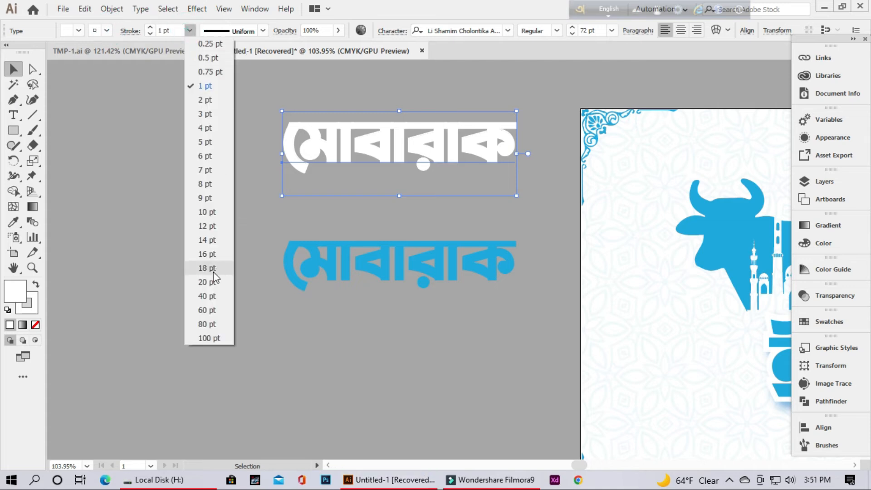
{"action": "left_click", "coordinate": [214, 255]}
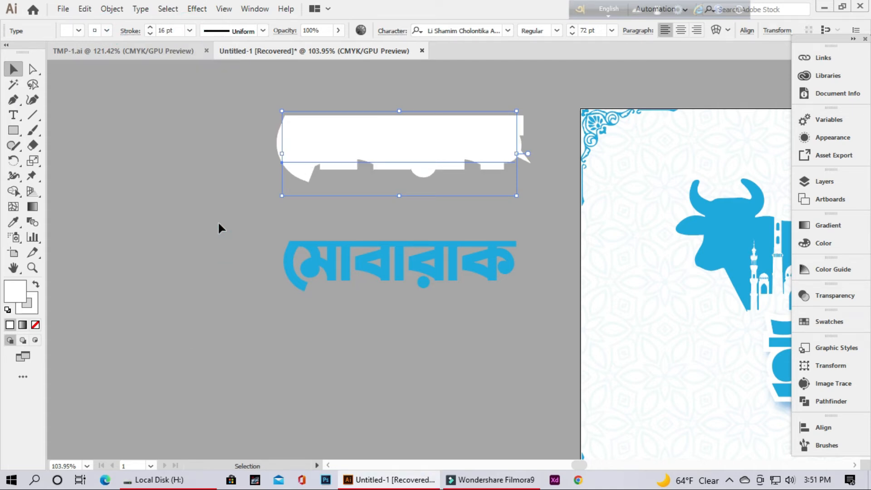
Move the light blue মোবারাক text on top of its thick white copy
{"action": "left_click_drag", "start_coordinate": [343, 255], "coordinate": [347, 136]}
{"action": "left_click", "coordinate": [360, 225]}
{"action": "left_click", "coordinate": [455, 221], "text": "ctrl+alt"}
{"action": "left_click_drag", "start_coordinate": [456, 220], "coordinate": [331, 272]}
Warp the light blue মোবারাক text with a horizontal Arc envelope at -13% bend
{"action": "left_click", "coordinate": [300, 229]}
{"action": "left_click", "coordinate": [713, 31]}
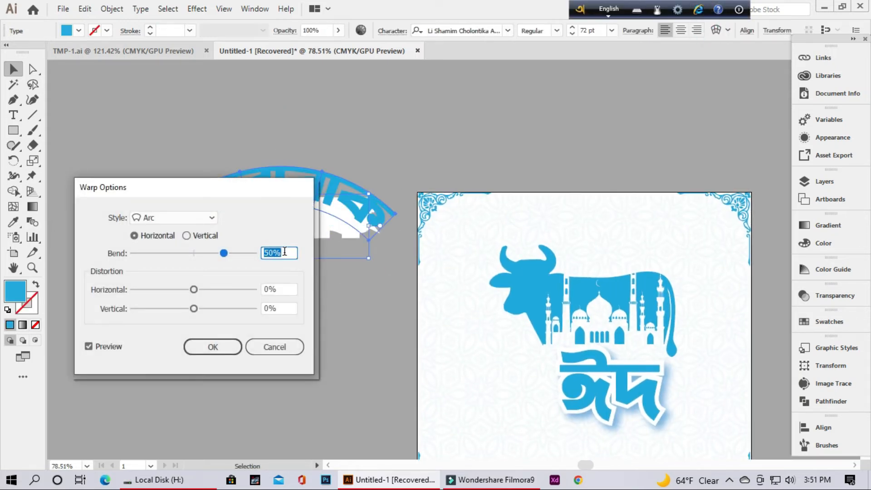
{"action": "left_click_drag", "start_coordinate": [248, 195], "coordinate": [706, 146]}
{"action": "left_click_drag", "start_coordinate": [651, 207], "coordinate": [656, 209]}
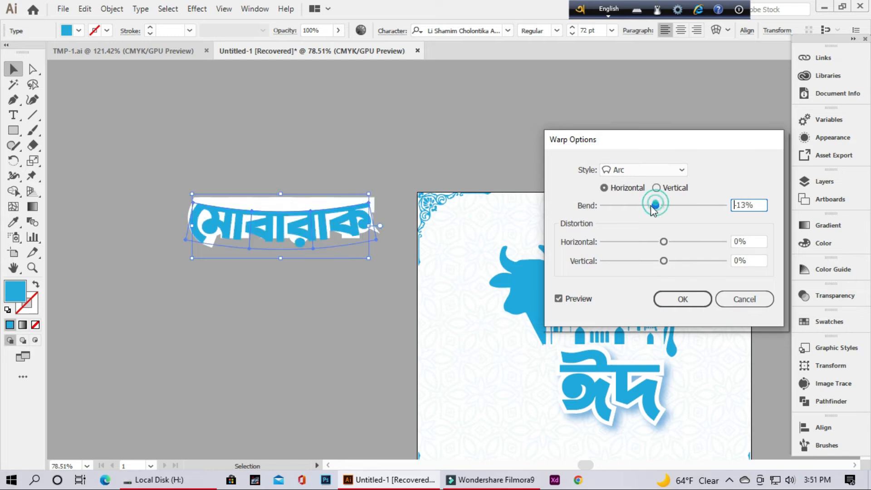
{"action": "left_click", "coordinate": [682, 299]}
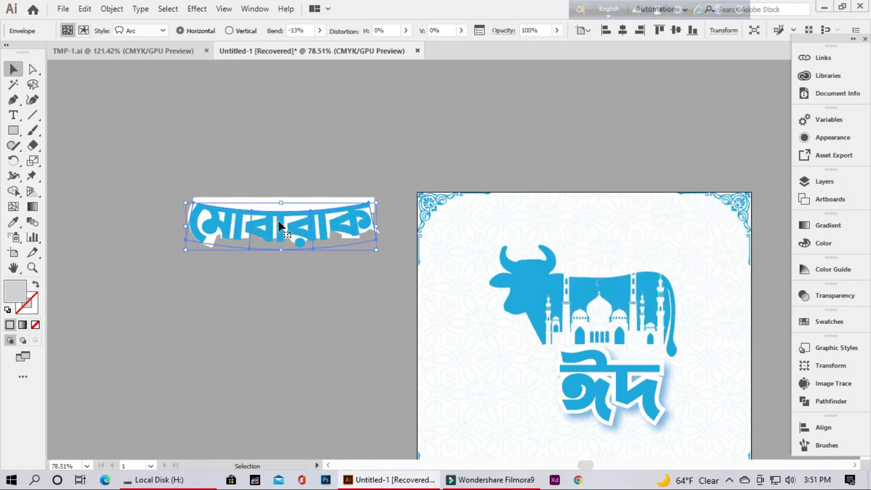
Shift the blue মোবারাক lettering down off its white backing and warp the backing with a horizontal Arc envelope at -13% bend
{"action": "left_click", "coordinate": [286, 204]}
{"action": "left_click", "coordinate": [715, 31]}
{"action": "left_click", "coordinate": [671, 296]}
{"action": "left_click", "coordinate": [262, 285]}
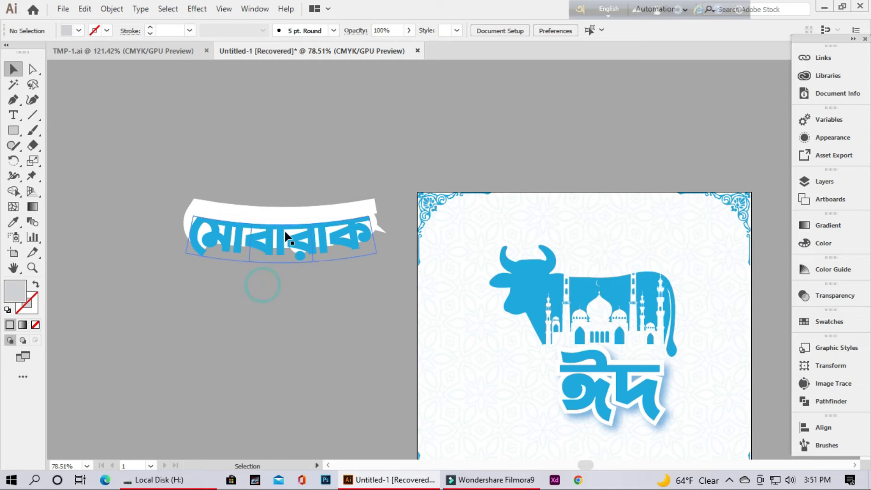
Add a blue Multiply drop shadow to the white মোবারাক backing at 75% opacity, with 7 px offsets and 5 px blur
{"action": "left_click", "coordinate": [291, 203]}
{"action": "left_click", "coordinate": [202, 13]}
{"action": "mouse_move", "coordinate": [281, 149]}
{"action": "left_click", "coordinate": [374, 151]}
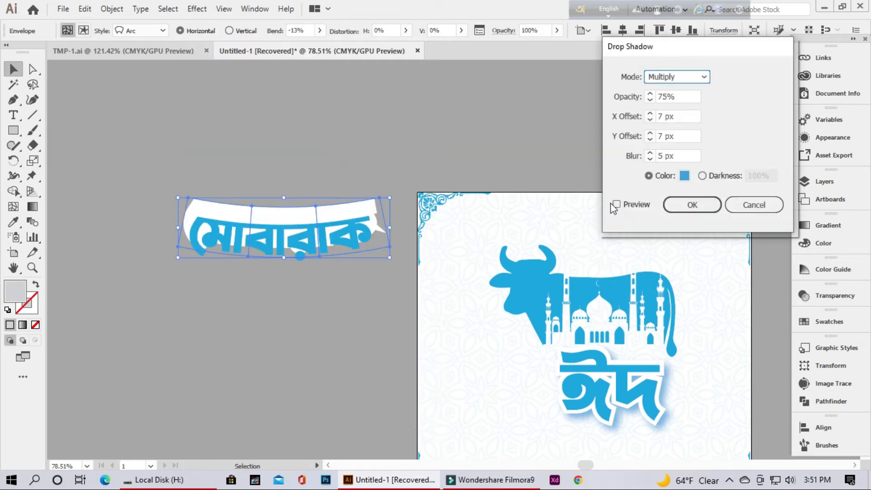
{"action": "left_click", "coordinate": [691, 204]}
Reposition the warped blue মোবারাক lettering so it sits centred on its white backing
{"action": "left_click", "coordinate": [301, 287]}
{"action": "left_click_drag", "start_coordinate": [300, 244], "coordinate": [301, 235]}
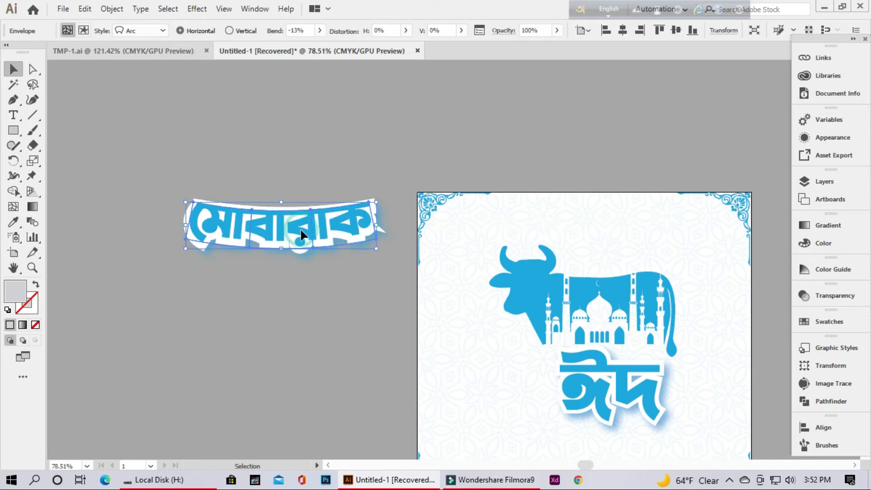
{"action": "key", "text": "Down"}
{"action": "key", "text": "Down"}
{"action": "key", "text": "Down"}
{"action": "key", "text": "Down"}
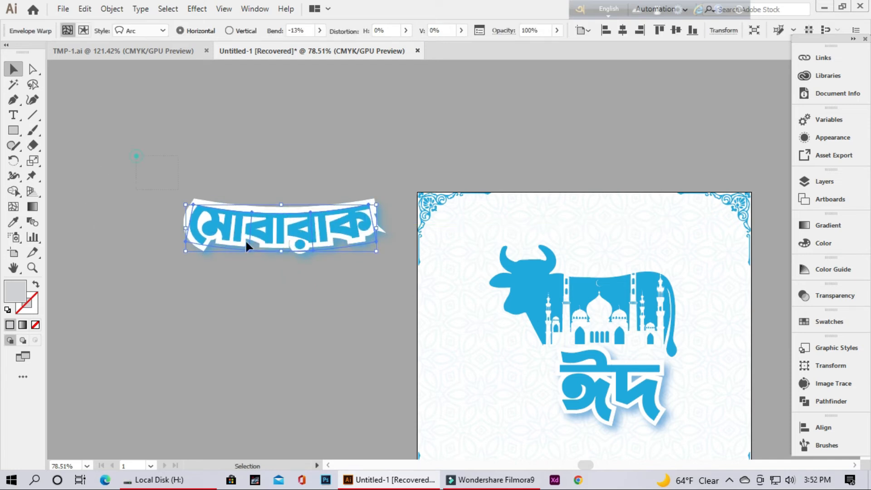
Group the warped blue মোবারাক lettering with its shadowed white backing
{"action": "left_click_drag", "start_coordinate": [166, 185], "coordinate": [268, 231]}
{"action": "right_click", "coordinate": [281, 223]}
{"action": "left_click", "coordinate": [218, 224]}
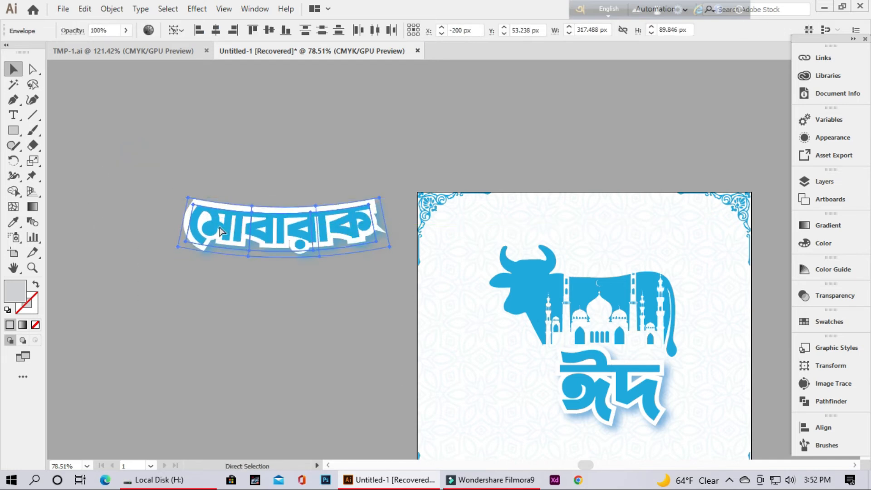
{"action": "key", "text": "ctrl+g"}
Place the grouped মোবারাক lettering on the artboard directly beneath the ঈদ lettering
{"action": "left_click_drag", "start_coordinate": [470, 327], "coordinate": [323, 312]}
{"action": "scroll", "coordinate": [354, 331], "scroll_direction": "down", "scroll_amount": 3}
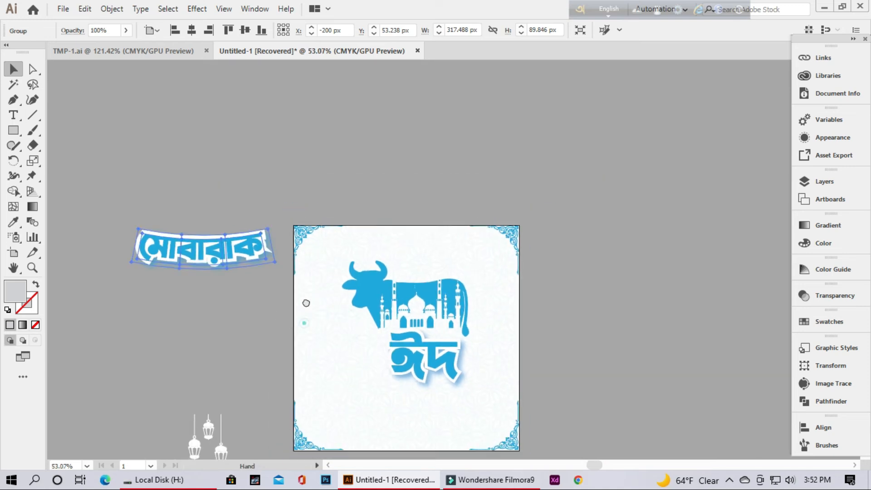
{"action": "scroll", "coordinate": [301, 321], "scroll_direction": "down", "scroll_amount": 4}
{"action": "left_click_drag", "start_coordinate": [206, 161], "coordinate": [432, 313]}
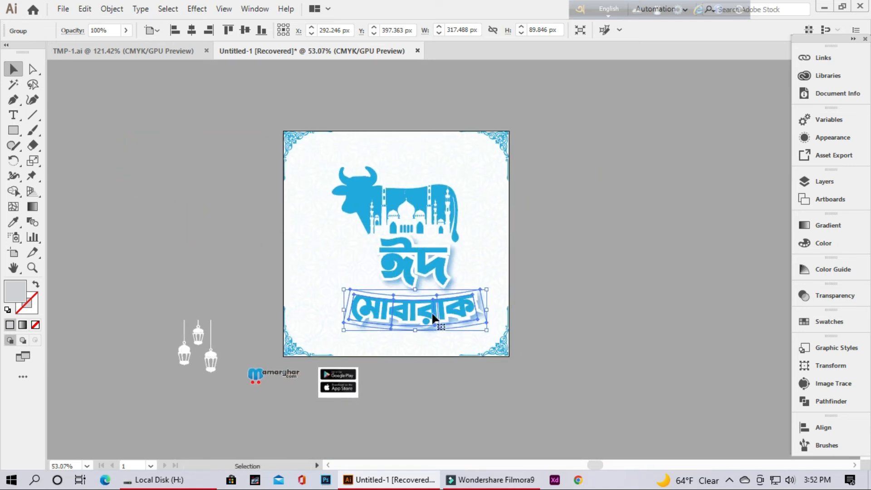
{"action": "left_click", "coordinate": [563, 272]}
Bring the white hanging lanterns to the front and fill them with the light blue swatch
{"action": "right_click", "coordinate": [207, 355]}
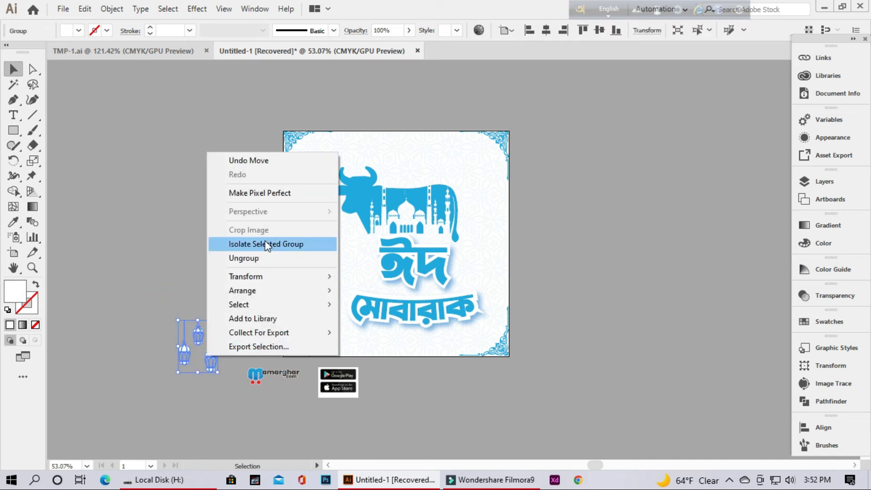
{"action": "mouse_move", "coordinate": [260, 292]}
{"action": "left_click", "coordinate": [359, 291]}
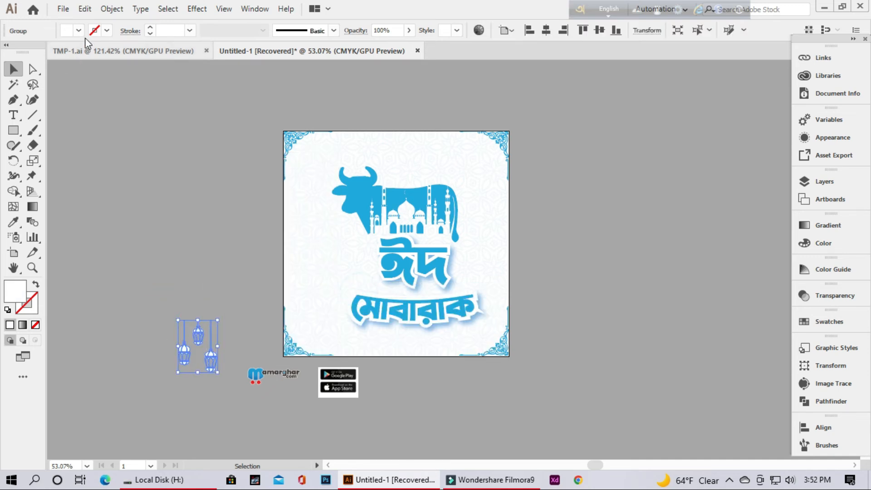
{"action": "left_click", "coordinate": [79, 30]}
{"action": "left_click", "coordinate": [89, 61]}
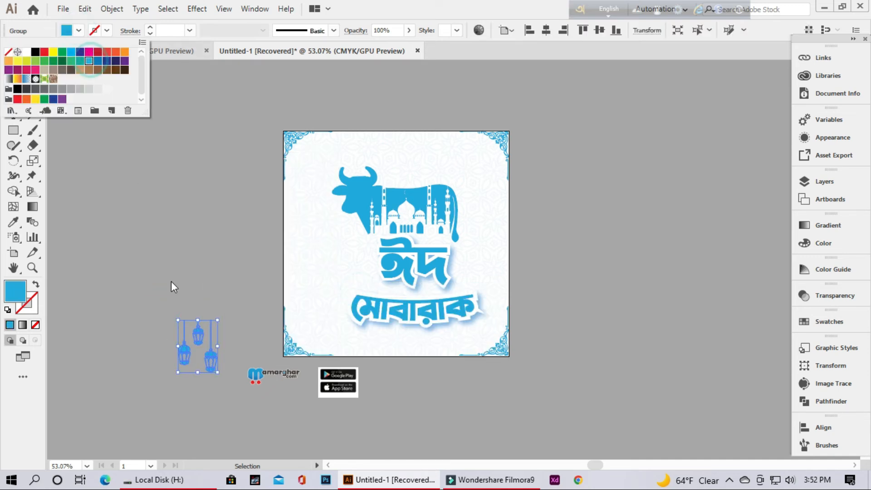
Hang the light blue lanterns from the artboard's top edge near its upper-right corner
{"action": "left_click", "coordinate": [198, 335]}
{"action": "left_click_drag", "start_coordinate": [200, 338], "coordinate": [479, 153]}
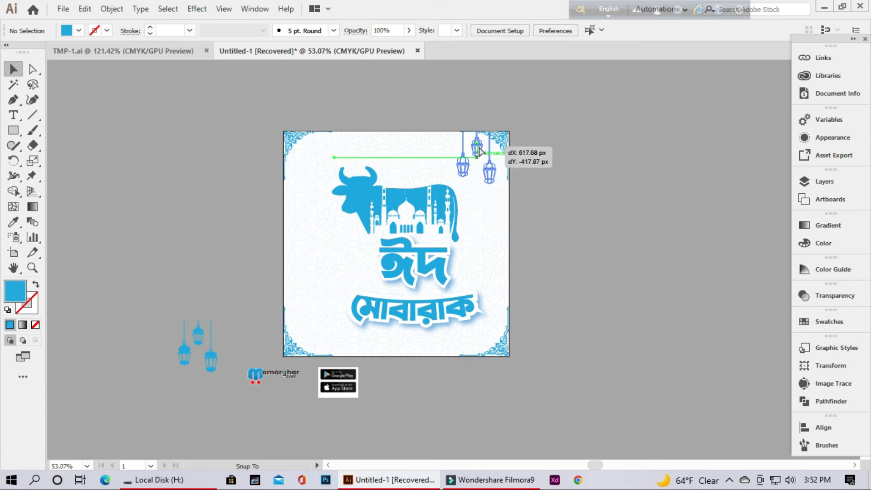
{"action": "left_click", "coordinate": [569, 219]}
Move the Google Play and App Store badges to the artboard's lower-right area and bring them to the front
{"action": "left_click_drag", "start_coordinate": [330, 392], "coordinate": [462, 347]}
{"action": "right_click", "coordinate": [477, 335]}
{"action": "mouse_move", "coordinate": [532, 271]}
{"action": "left_click", "coordinate": [656, 270]}
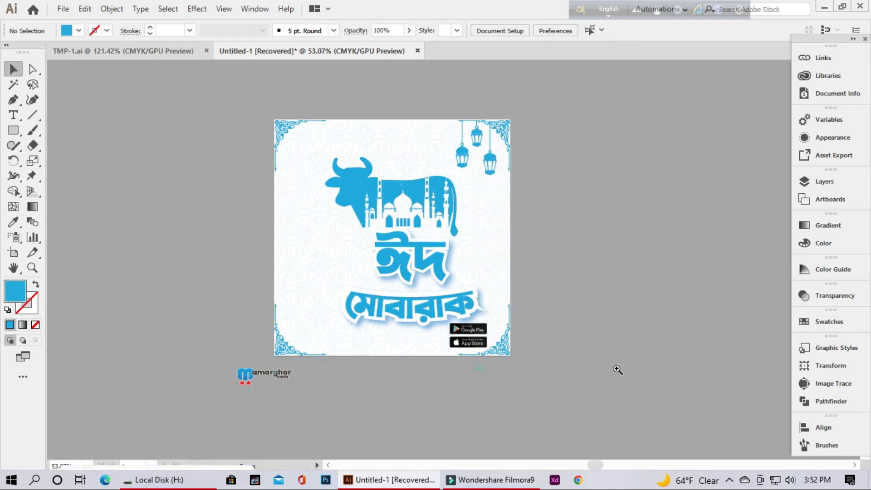
Shrink the store badges to about 76 by 58 px and fit them between the মোবারাক lettering and the lower-right corner ornament
{"action": "left_click_drag", "start_coordinate": [501, 369], "coordinate": [732, 358]}
{"action": "left_click_drag", "start_coordinate": [634, 328], "coordinate": [622, 350]}
{"action": "left_click_drag", "start_coordinate": [445, 303], "coordinate": [451, 303]}
{"action": "left_click_drag", "start_coordinate": [512, 331], "coordinate": [488, 318]}
{"action": "left_click_drag", "start_coordinate": [455, 292], "coordinate": [468, 303]}
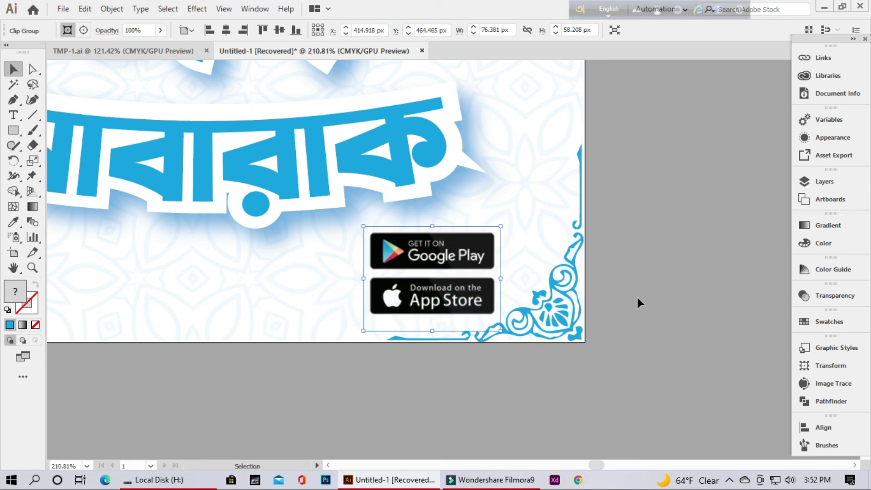
{"action": "left_click", "coordinate": [638, 298]}
Bring the Mamarghar.com logo in front of the background and place it just inside the artboard's upper-left corner ornament
{"action": "left_click_drag", "start_coordinate": [652, 287], "coordinate": [395, 360]}
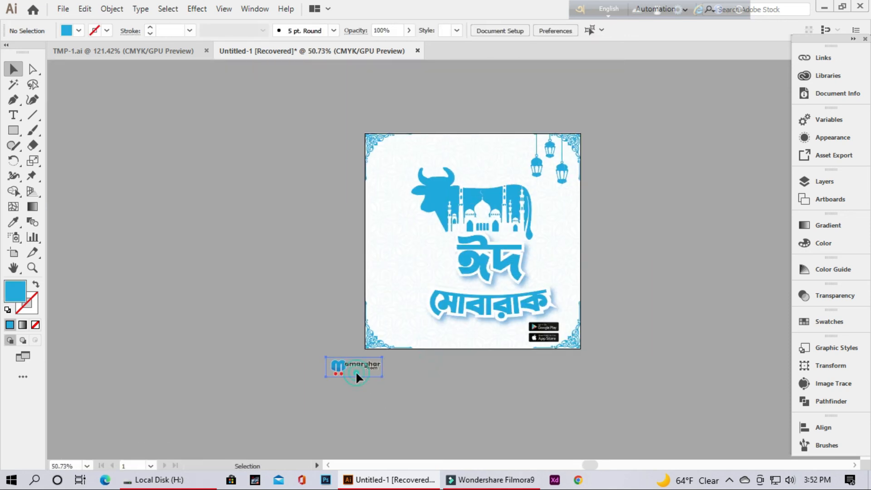
{"action": "right_click", "coordinate": [357, 374]}
{"action": "left_click", "coordinate": [307, 362]}
{"action": "left_click_drag", "start_coordinate": [353, 360], "coordinate": [401, 151]}
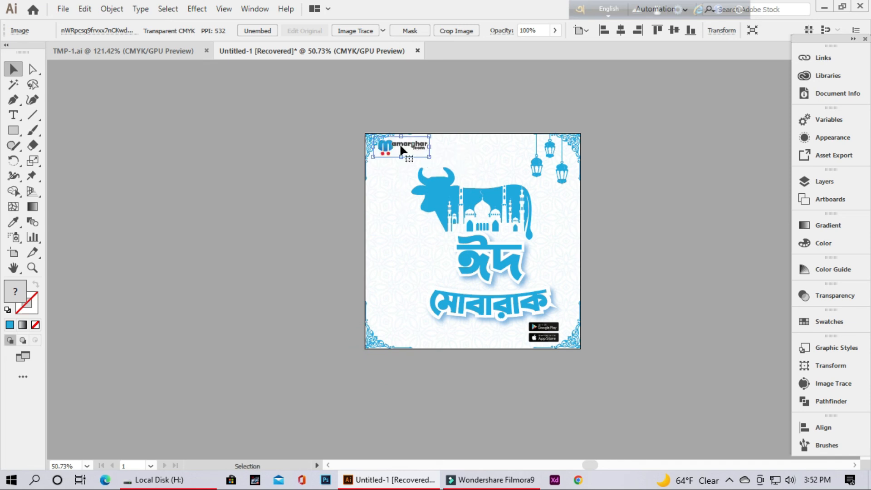
{"action": "key", "text": "Right"}
{"action": "key", "text": "Right"}
{"action": "key", "text": "Right"}
{"action": "key", "text": "Right"}
{"action": "key", "text": "Right"}
{"action": "key", "text": "Right"}
{"action": "key", "text": "Right"}
{"action": "key", "text": "Right"}
{"action": "key", "text": "Right"}
{"action": "key", "text": "Right"}
{"action": "key", "text": "Right"}
{"action": "key", "text": "Right"}
{"action": "key", "text": "Right"}
{"action": "key", "text": "Right"}
{"action": "key", "text": "Down"}
{"action": "key", "text": "Down"}
{"action": "key", "text": "Down"}
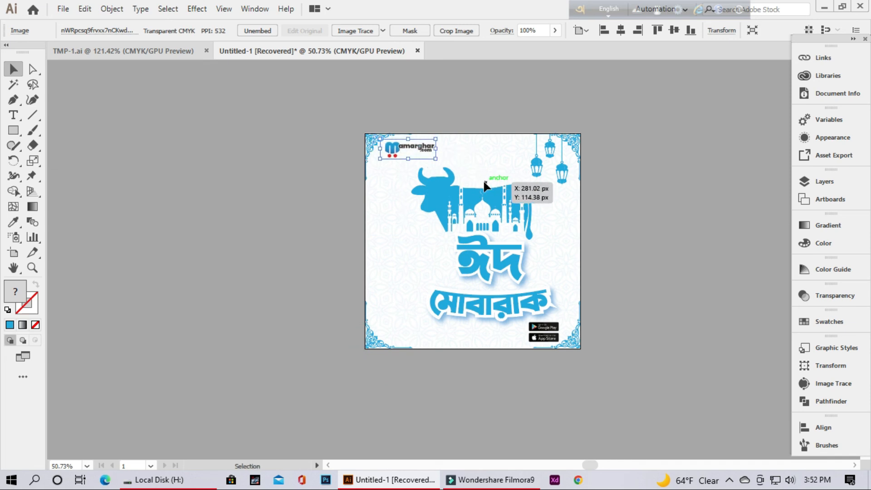
Group the cow graphic with the ঈদ and মোবারাক lettering and scale the group down to about 309 by 327 px
{"action": "left_click", "coordinate": [502, 320]}
{"action": "left_click", "coordinate": [537, 328], "text": "shift"}
{"action": "right_click", "coordinate": [484, 256]}
{"action": "left_click", "coordinate": [525, 333]}
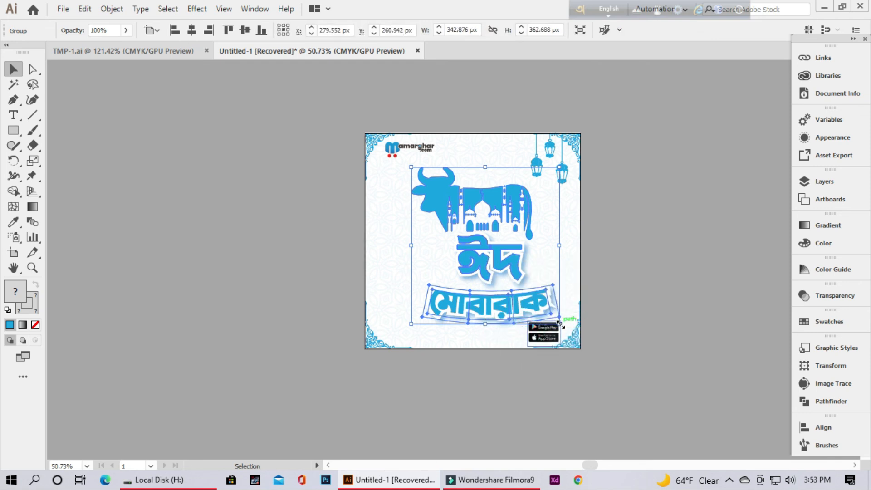
{"action": "left_click_drag", "start_coordinate": [559, 322], "coordinate": [544, 308]}
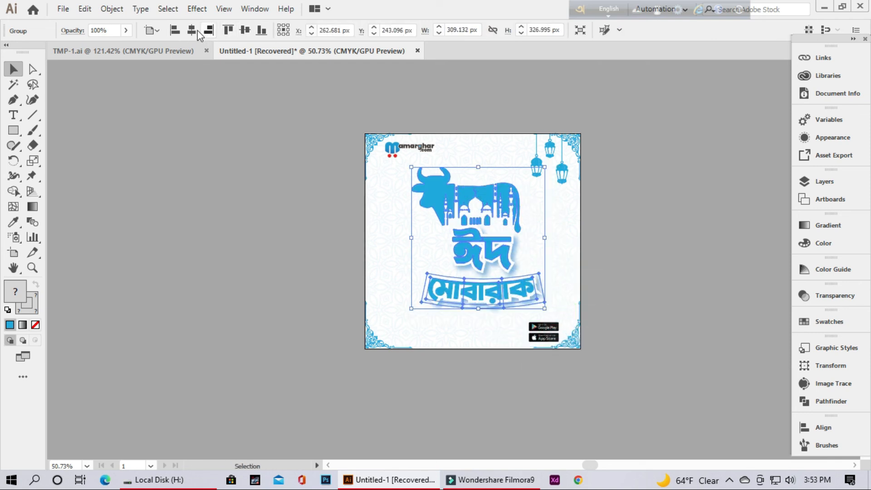
Centre the grouped cow and lettering artwork horizontally and vertically on the artboard
{"action": "left_click", "coordinate": [192, 30]}
{"action": "left_click", "coordinate": [245, 30]}
{"action": "left_click", "coordinate": [256, 219]}
{"action": "left_click_drag", "start_coordinate": [538, 242], "coordinate": [607, 273]}
{"action": "left_click_drag", "start_coordinate": [578, 276], "coordinate": [498, 288]}
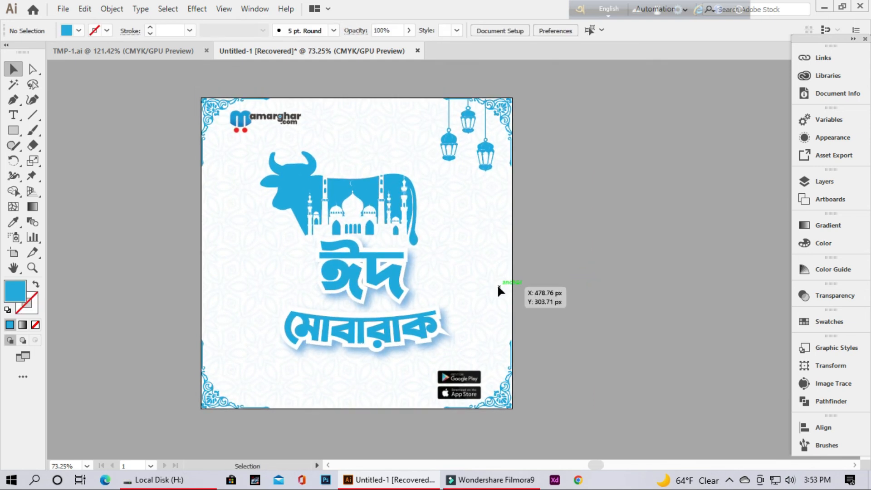